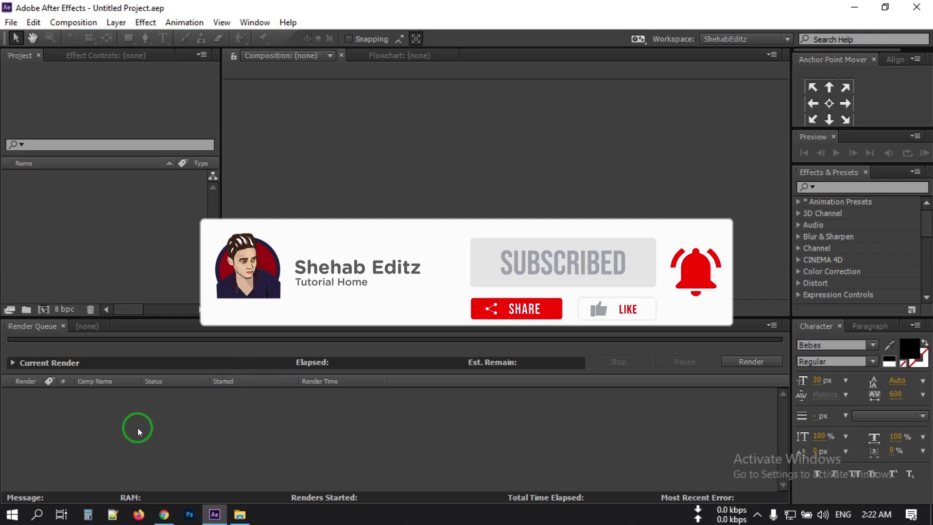
Drag Scene A, Scene B and Scene C.mov from the Ribbbon folder into the Project panel
{"action": "left_click", "coordinate": [240, 515]}
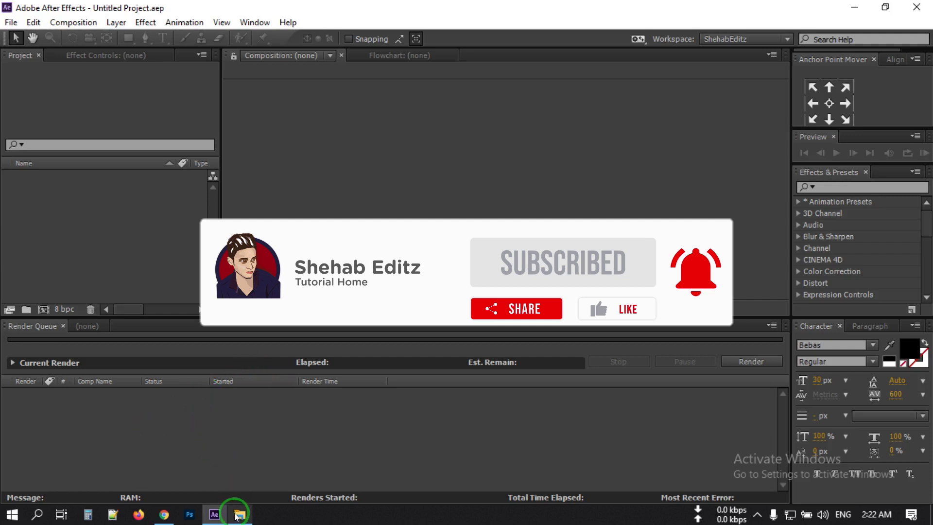
{"action": "left_click_drag", "start_coordinate": [146, 191], "coordinate": [317, 96]}
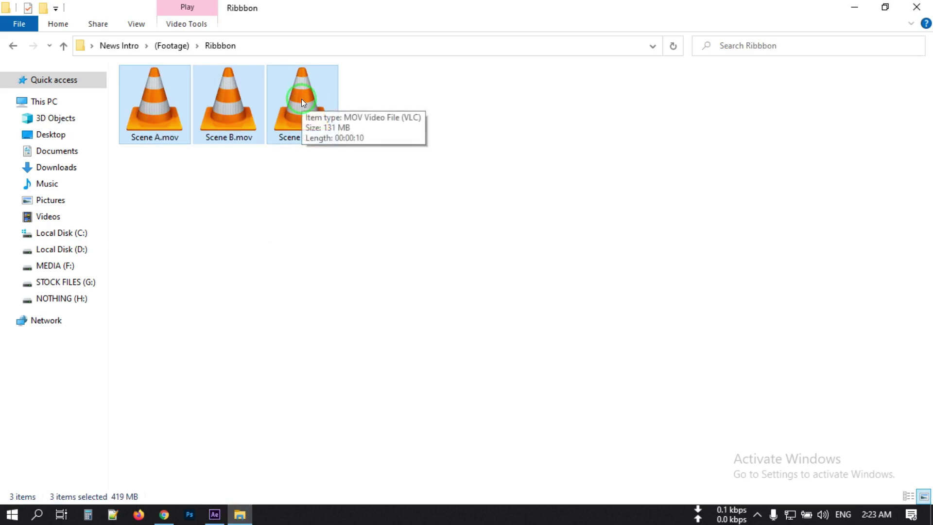
{"action": "left_click_drag", "start_coordinate": [290, 101], "coordinate": [74, 214]}
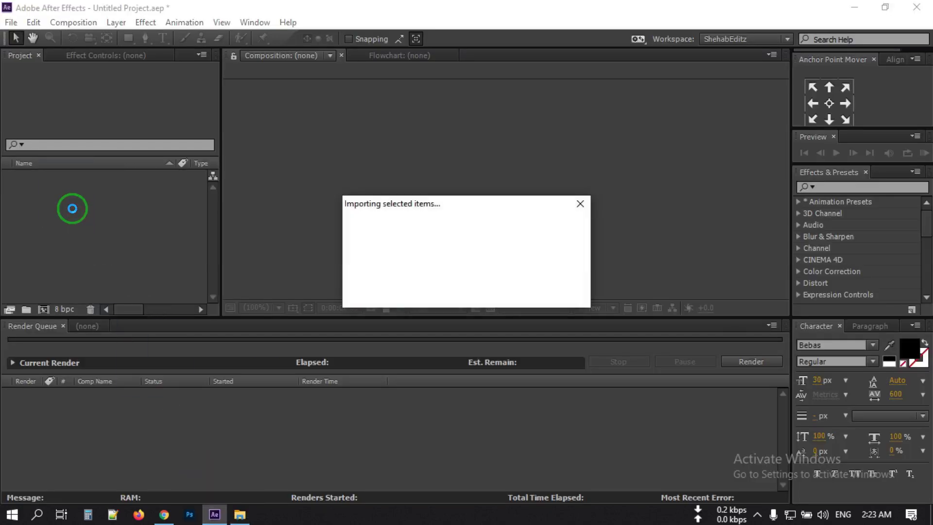
Create a 1920×1080, 12-second composition named main
{"action": "left_click", "coordinate": [44, 309]}
{"action": "type", "text": "main"}
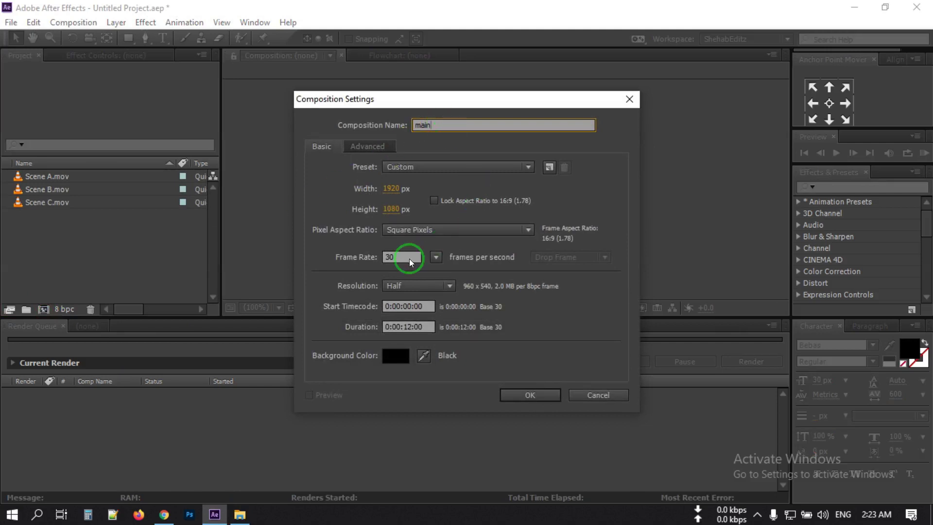
{"action": "left_click", "coordinate": [516, 344]}
{"action": "left_click", "coordinate": [537, 394]}
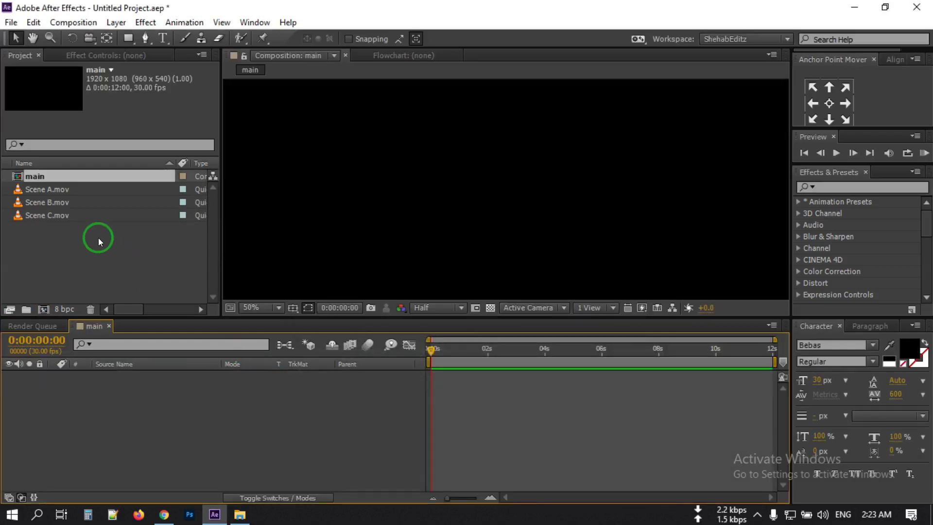
Place Scene C.mov in main, trim it to end at 2 s, and add Scene B.mov above
{"action": "left_click", "coordinate": [43, 215]}
{"action": "left_click_drag", "start_coordinate": [42, 215], "coordinate": [428, 384]}
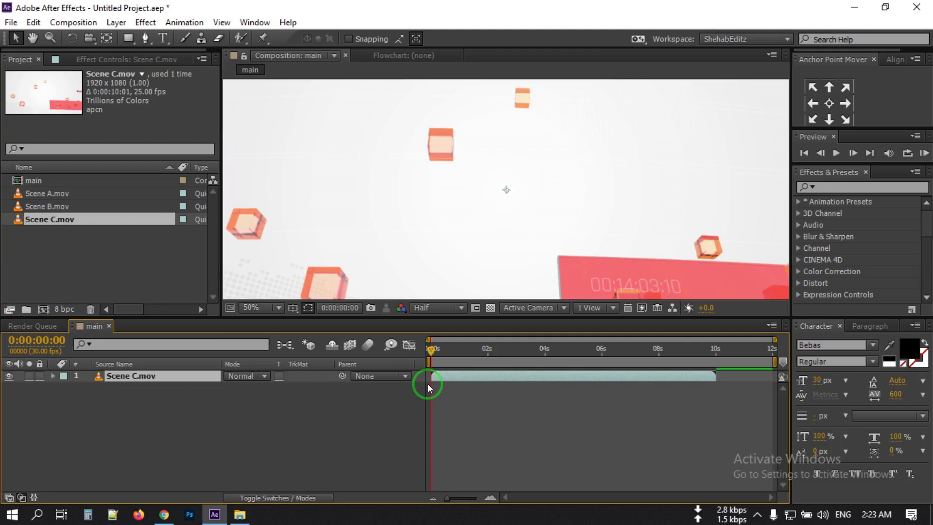
{"action": "left_click", "coordinate": [487, 356]}
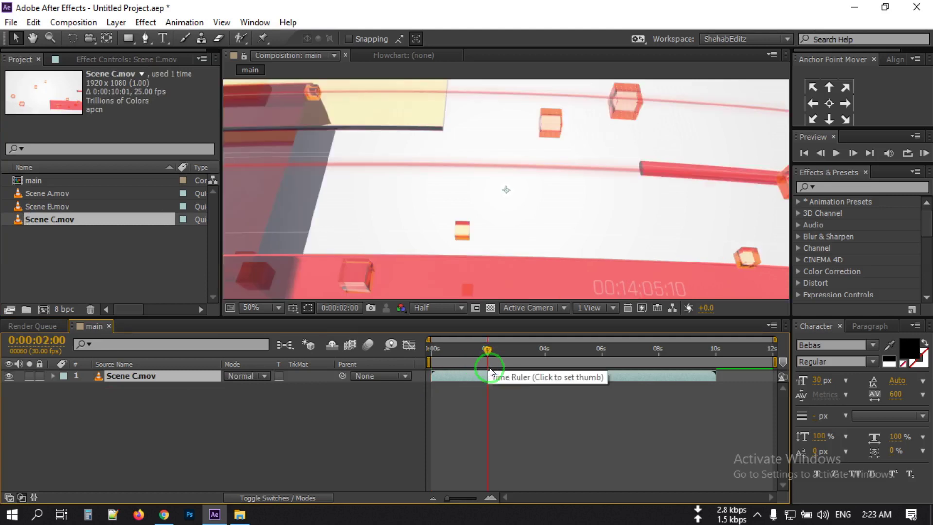
{"action": "left_click", "coordinate": [489, 375]}
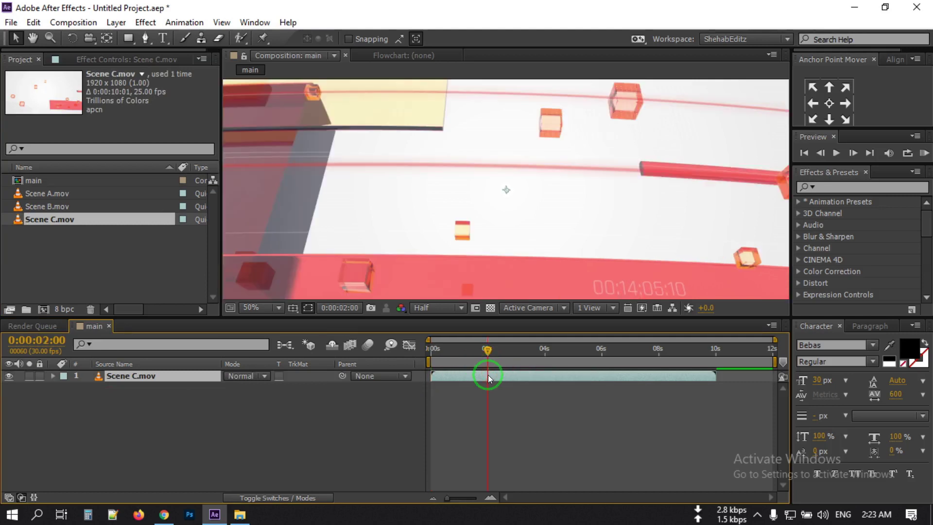
{"action": "key", "text": "alt+["}
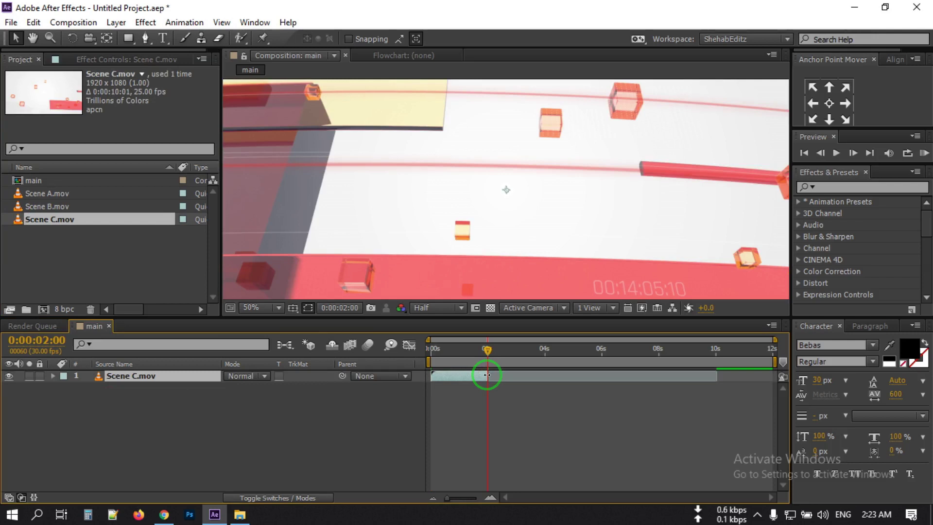
{"action": "left_click_drag", "start_coordinate": [48, 206], "coordinate": [482, 376]}
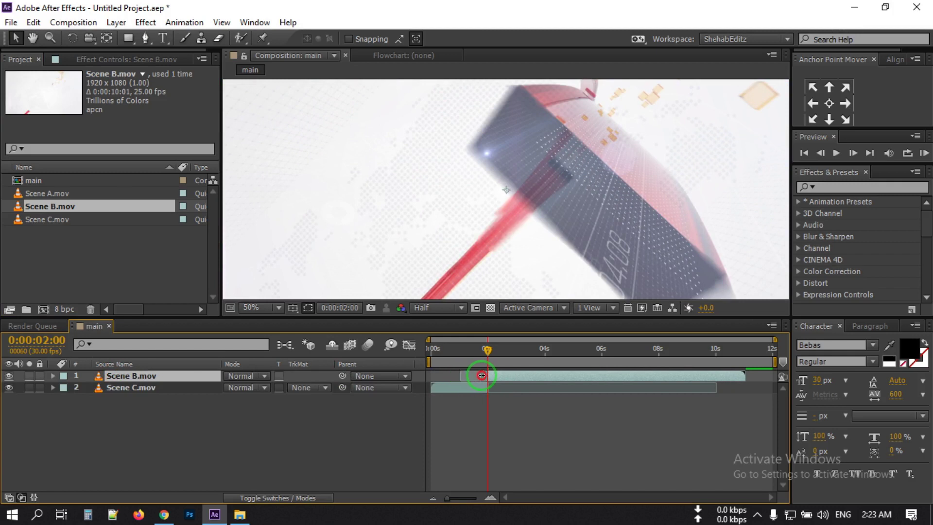
Trim Scene B.mov at 4 s, add Scene A.mov on top starting around 2.5 s, then select all layers
{"action": "left_click", "coordinate": [544, 357]}
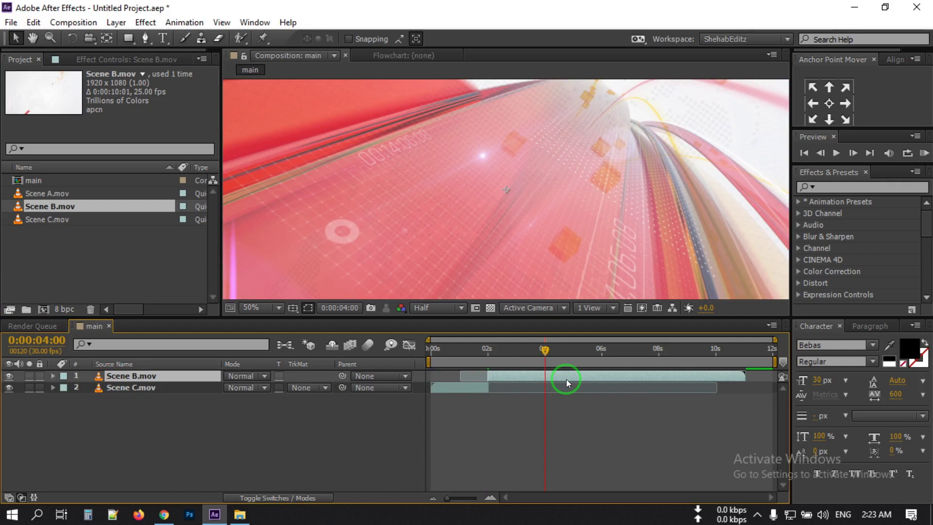
{"action": "key", "text": "alt+]"}
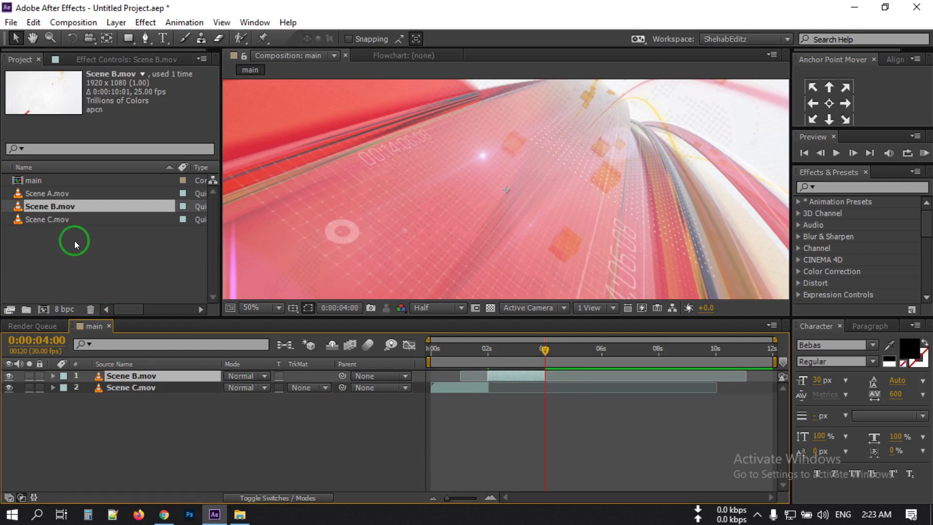
{"action": "left_click_drag", "start_coordinate": [64, 193], "coordinate": [308, 392]}
{"action": "left_click_drag", "start_coordinate": [488, 379], "coordinate": [602, 365]}
{"action": "left_click", "coordinate": [821, 153]}
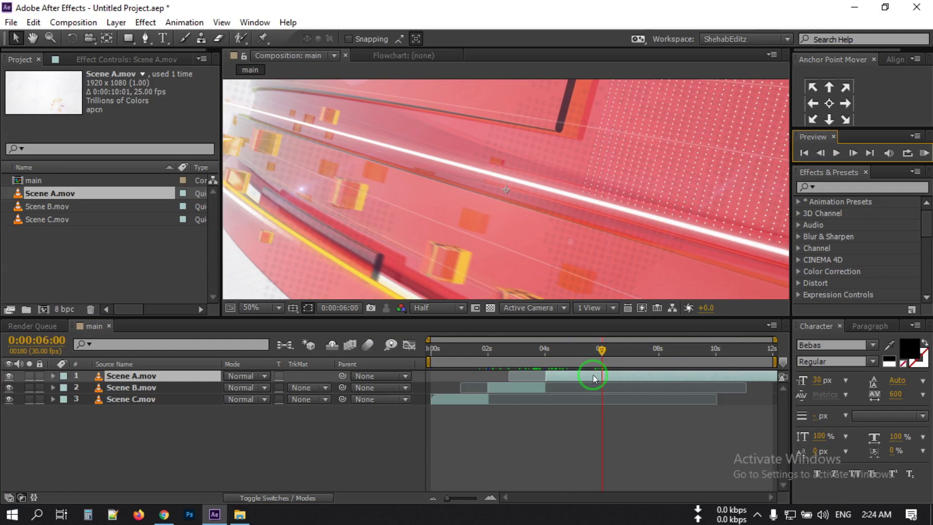
{"action": "left_click_drag", "start_coordinate": [141, 444], "coordinate": [141, 373]}
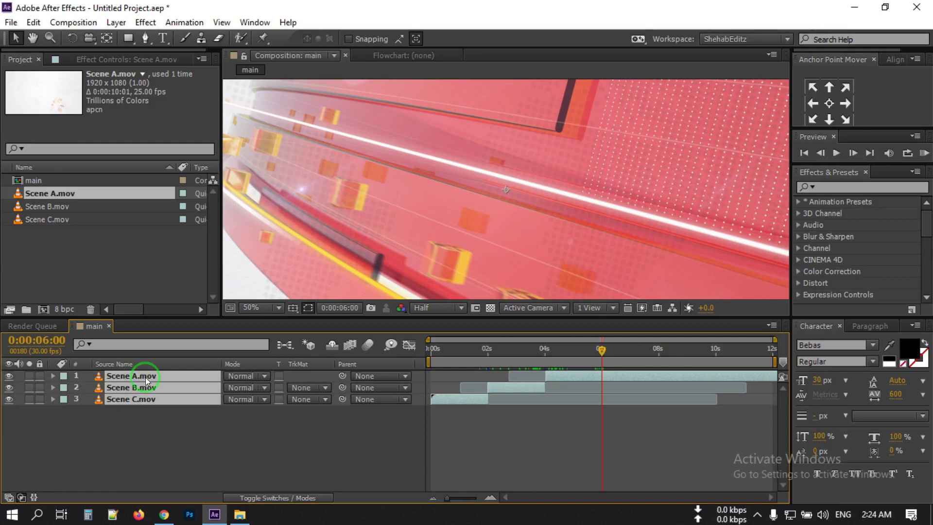
Pre-compose the three selected scene layers into a comp named Ribbon
{"action": "right_click", "coordinate": [150, 387]}
{"action": "left_click", "coordinate": [197, 431]}
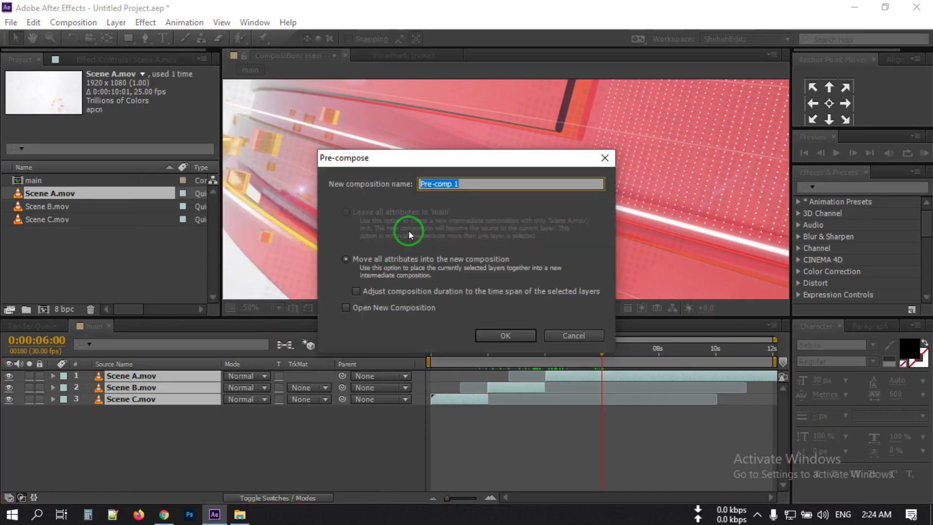
{"action": "type", "text": "Ribbon"}
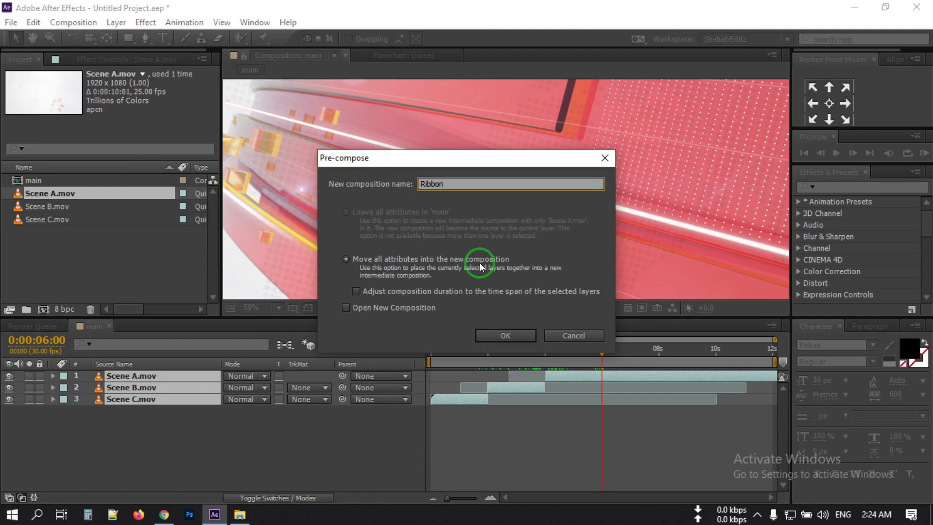
{"action": "left_click", "coordinate": [505, 336]}
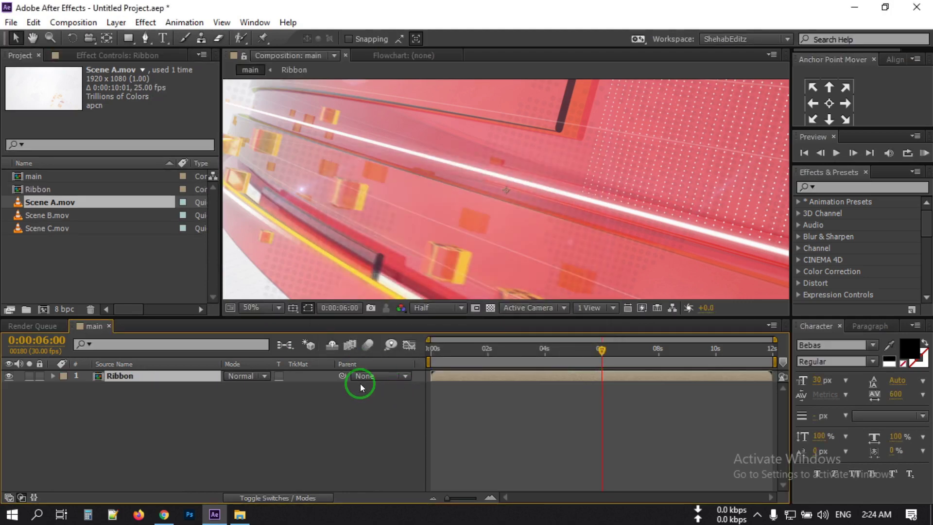
Fit the viewer to the frame and turn on title/action safe areas and rulers
{"action": "left_click", "coordinate": [256, 311]}
{"action": "left_click", "coordinate": [293, 76]}
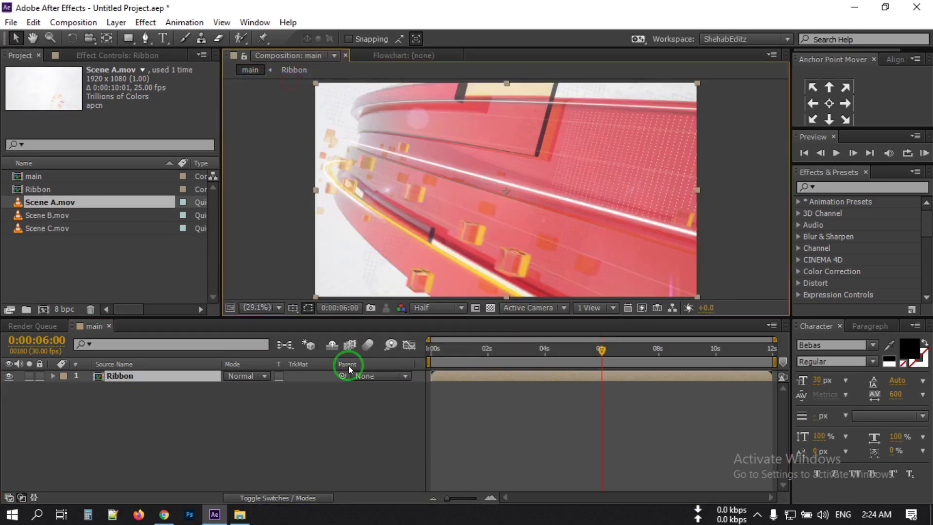
{"action": "left_click", "coordinate": [292, 310]}
{"action": "left_click", "coordinate": [332, 325]}
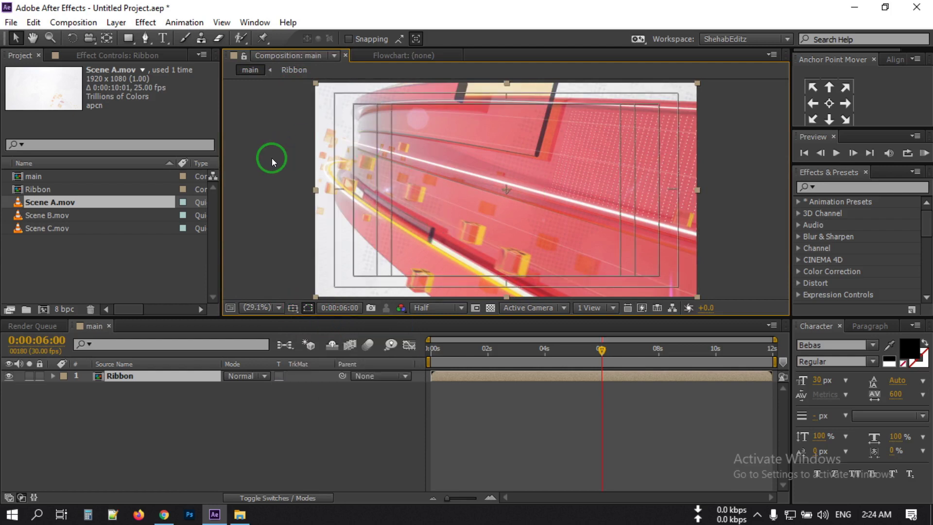
{"action": "key", "text": "ctrl+r"}
Drag out three vertical and three horizontal guides across the composition frame
{"action": "left_click_drag", "start_coordinate": [232, 164], "coordinate": [509, 163]}
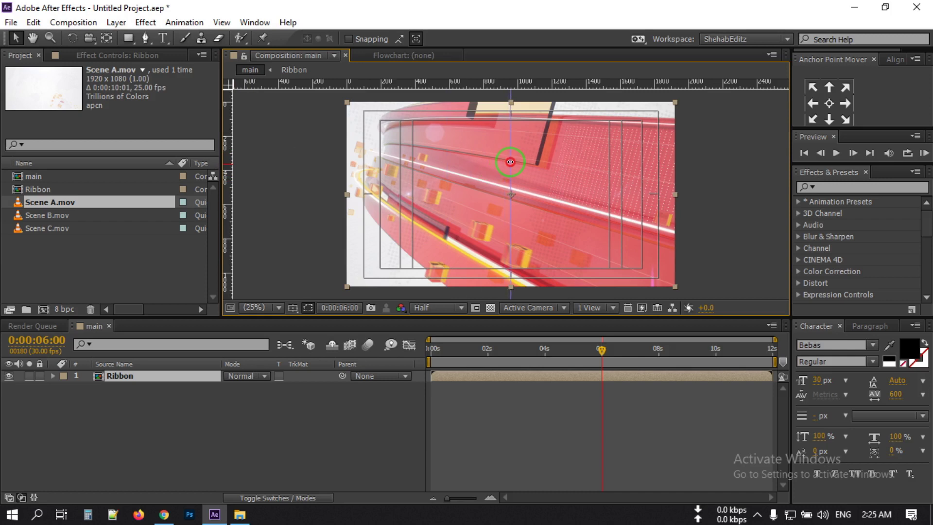
{"action": "scroll", "coordinate": [518, 180], "scroll_direction": "up", "scroll_amount": 2}
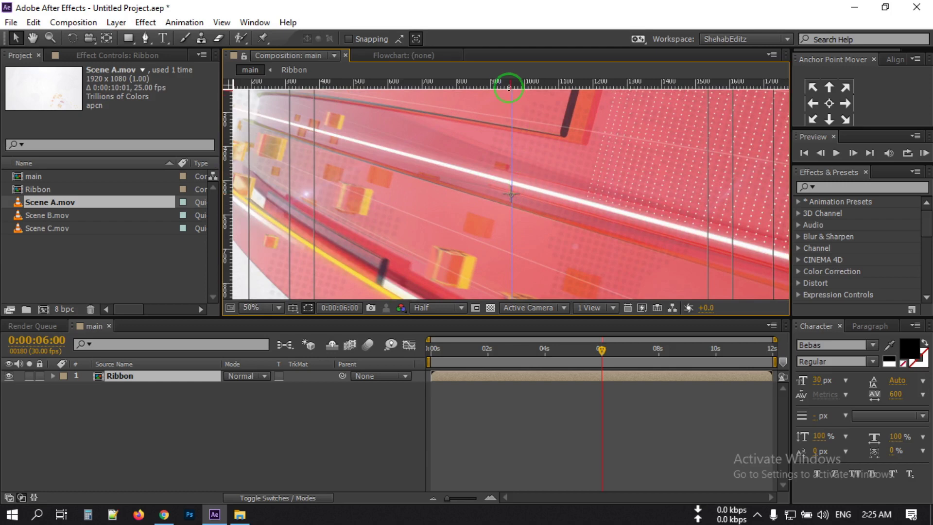
{"action": "left_click_drag", "start_coordinate": [508, 85], "coordinate": [499, 194]}
{"action": "key", "text": "comma"}
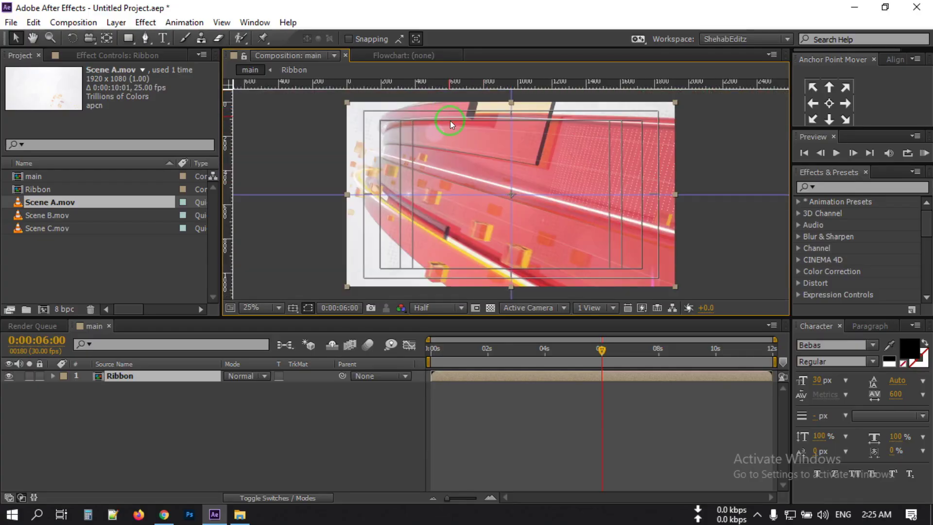
{"action": "left_click_drag", "start_coordinate": [450, 86], "coordinate": [435, 183]}
{"action": "left_click_drag", "start_coordinate": [446, 85], "coordinate": [438, 207]}
{"action": "left_click_drag", "start_coordinate": [228, 177], "coordinate": [451, 183]}
{"action": "left_click_drag", "start_coordinate": [229, 163], "coordinate": [563, 162]}
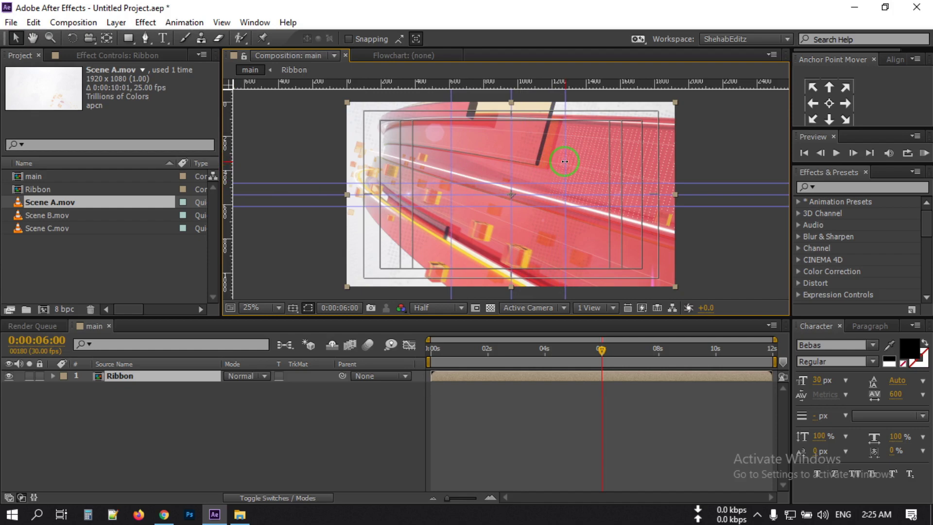
{"action": "key", "text": "period"}
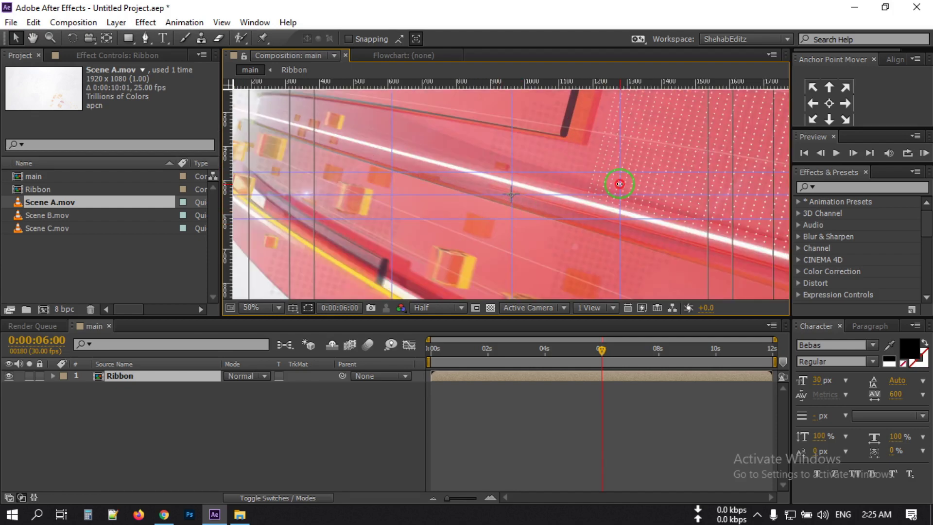
Add a new shape layer and set the Rectangle tool to no stroke
{"action": "right_click", "coordinate": [164, 419]}
{"action": "mouse_move", "coordinate": [266, 277]}
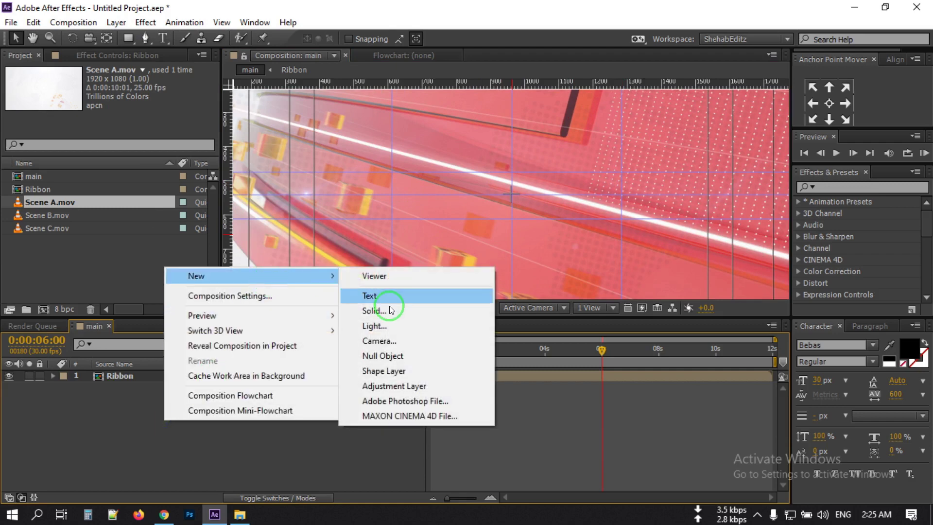
{"action": "left_click", "coordinate": [381, 372]}
{"action": "left_click", "coordinate": [128, 38]}
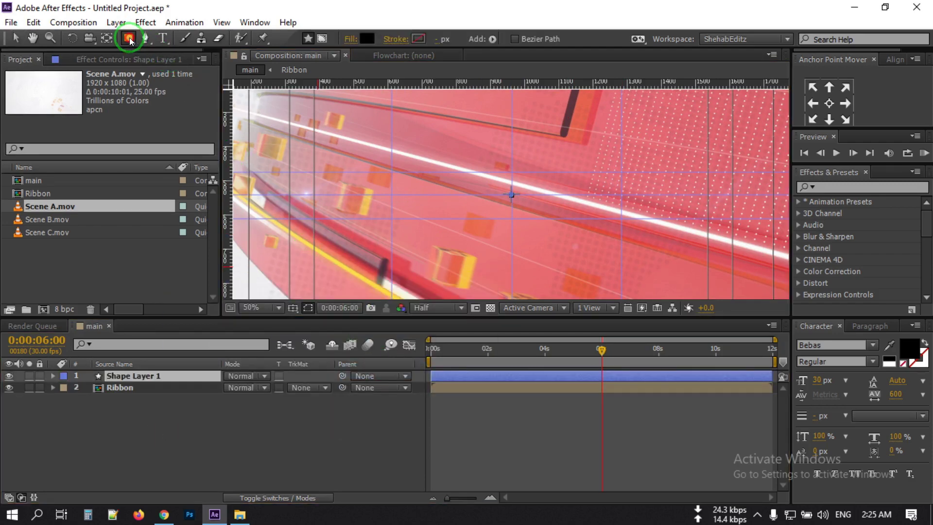
{"action": "left_click", "coordinate": [414, 39]}
{"action": "left_click", "coordinate": [396, 220]}
{"action": "left_click", "coordinate": [447, 300]}
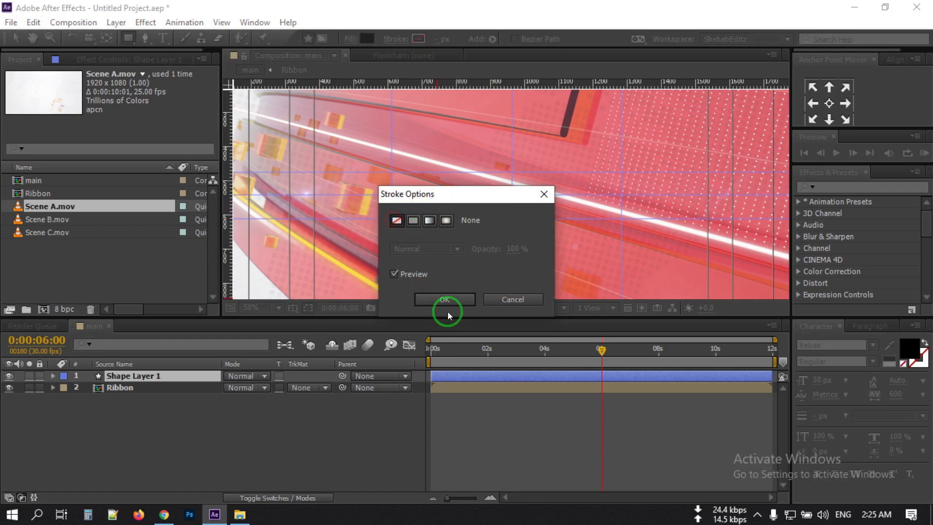
Set the fill to bright red and draw a rectangle bar above the frame centre
{"action": "left_click", "coordinate": [362, 39]}
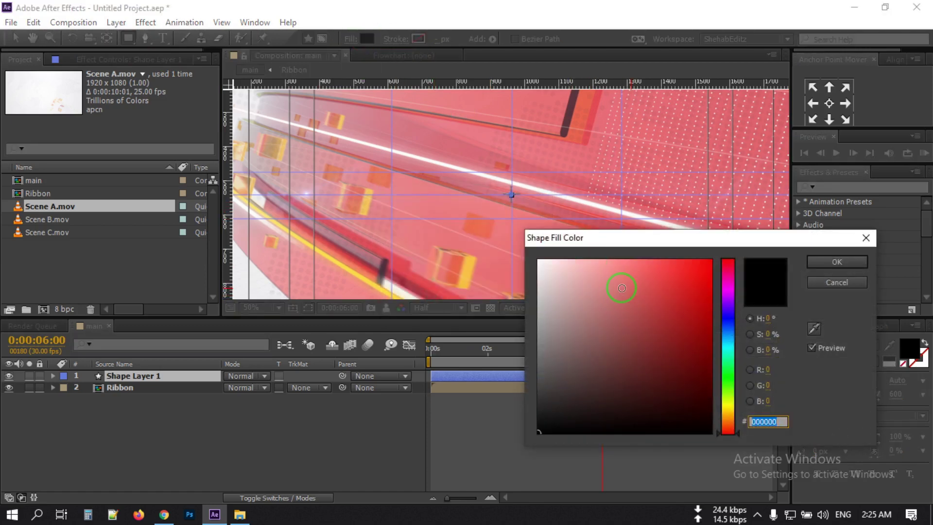
{"action": "mouse_move", "coordinate": [633, 293]}
{"action": "left_mouse_down"}
{"action": "mouse_move", "coordinate": [754, 229]}
{"action": "mouse_move", "coordinate": [743, 292]}
{"action": "mouse_move", "coordinate": [704, 267]}
{"action": "mouse_move", "coordinate": [713, 267]}
{"action": "left_mouse_up"}
{"action": "left_click", "coordinate": [839, 262]}
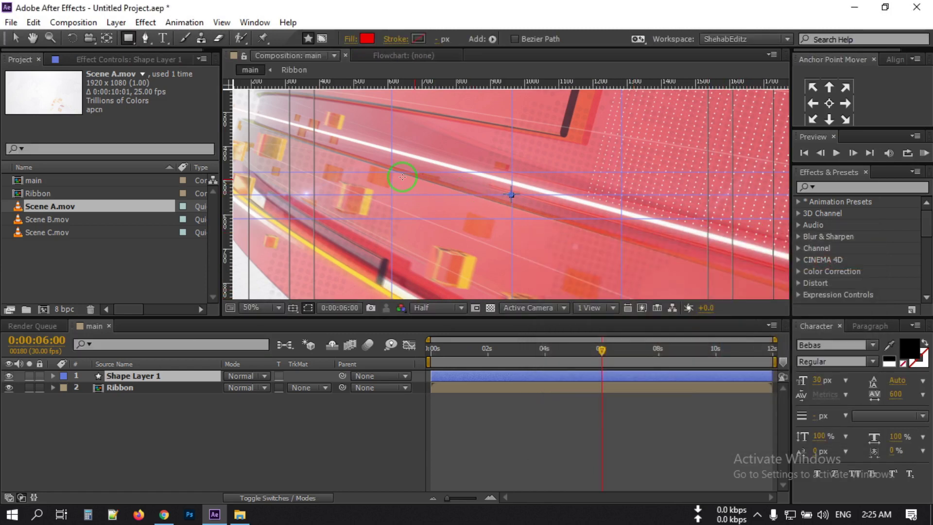
{"action": "mouse_move", "coordinate": [391, 172]}
{"action": "left_mouse_down"}
{"action": "mouse_move", "coordinate": [464, 209]}
{"action": "mouse_move", "coordinate": [514, 215]}
{"action": "left_mouse_up"}
Duplicate Shape Layer 1, move the copy beside the original, and align the guide to its edge
{"action": "left_click", "coordinate": [136, 377]}
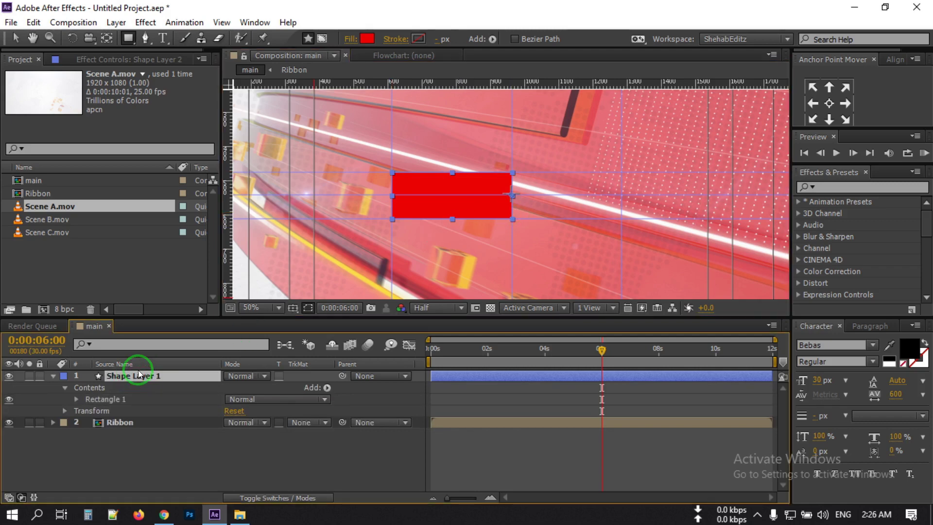
{"action": "key", "text": "ctrl+d"}
{"action": "key", "text": "v"}
{"action": "left_click_drag", "start_coordinate": [419, 202], "coordinate": [539, 200]}
{"action": "left_click_drag", "start_coordinate": [620, 156], "coordinate": [632, 155]}
Move Shape Layer 1's anchor point to its left-middle edge and fit the view
{"action": "left_click", "coordinate": [117, 379]}
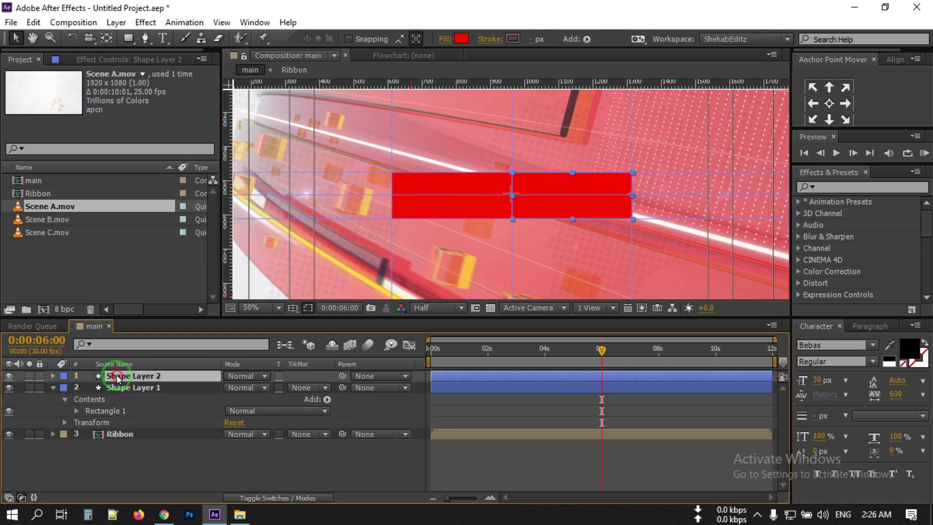
{"action": "left_click", "coordinate": [830, 104]}
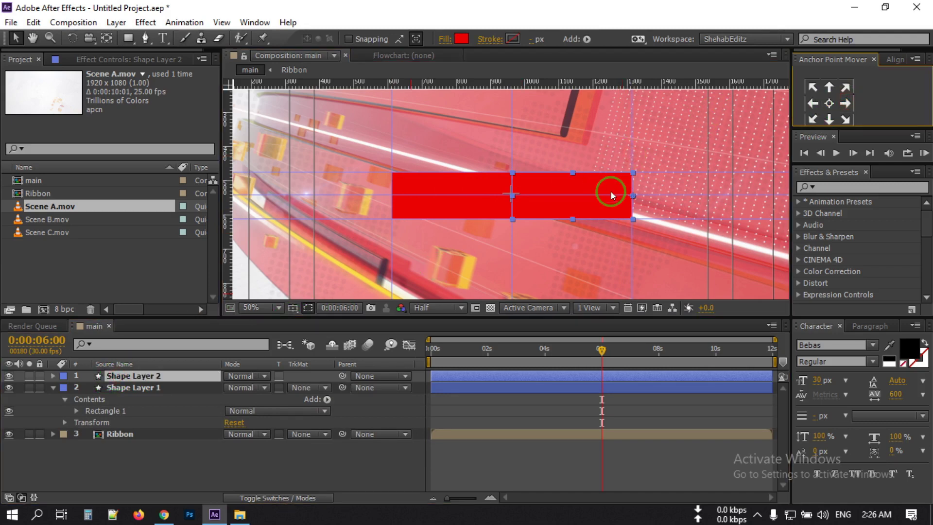
{"action": "left_click", "coordinate": [162, 386]}
{"action": "left_click", "coordinate": [813, 103]}
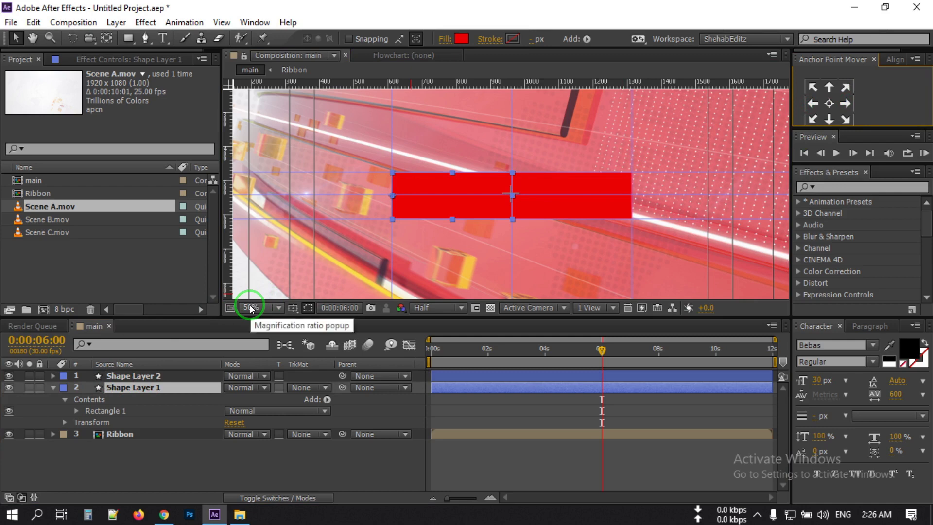
{"action": "left_click", "coordinate": [250, 309]}
{"action": "left_click", "coordinate": [281, 76]}
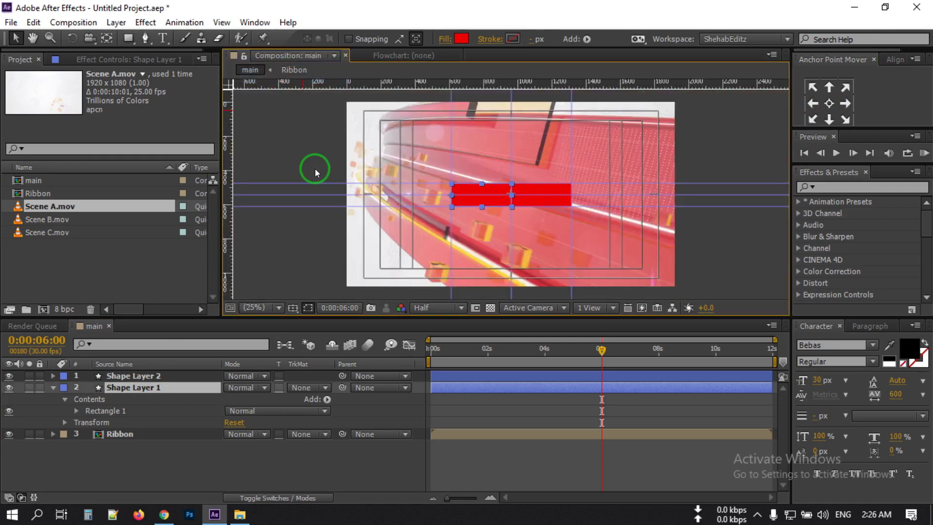
Give Shape Layer 2 a white (FFFFFF) fill
{"action": "left_click", "coordinate": [134, 376]}
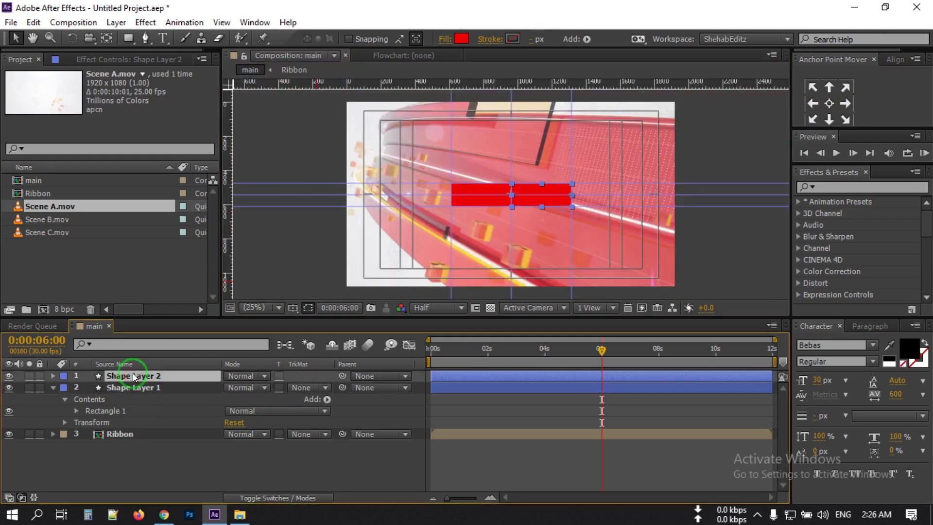
{"action": "left_click", "coordinate": [461, 39]}
{"action": "left_click_drag", "start_coordinate": [579, 272], "coordinate": [492, 232]}
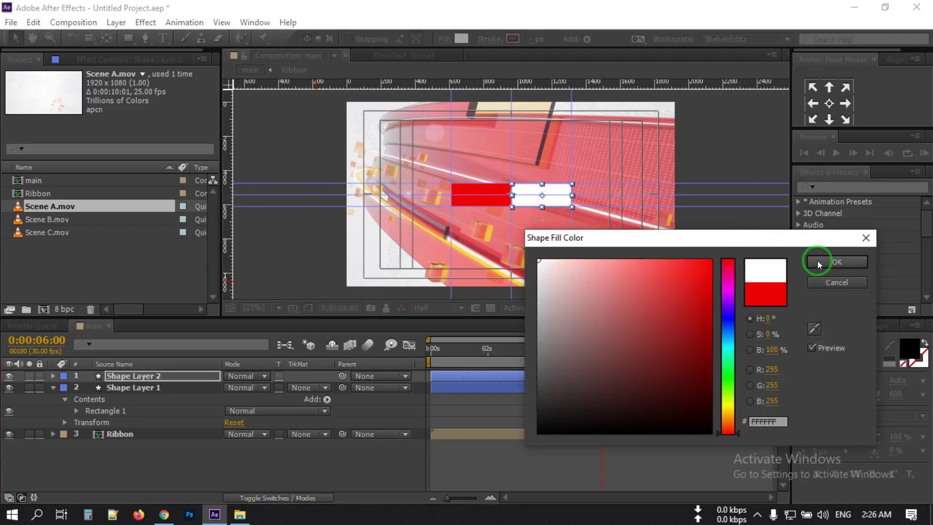
{"action": "left_click", "coordinate": [821, 262]}
{"action": "left_click", "coordinate": [188, 451]}
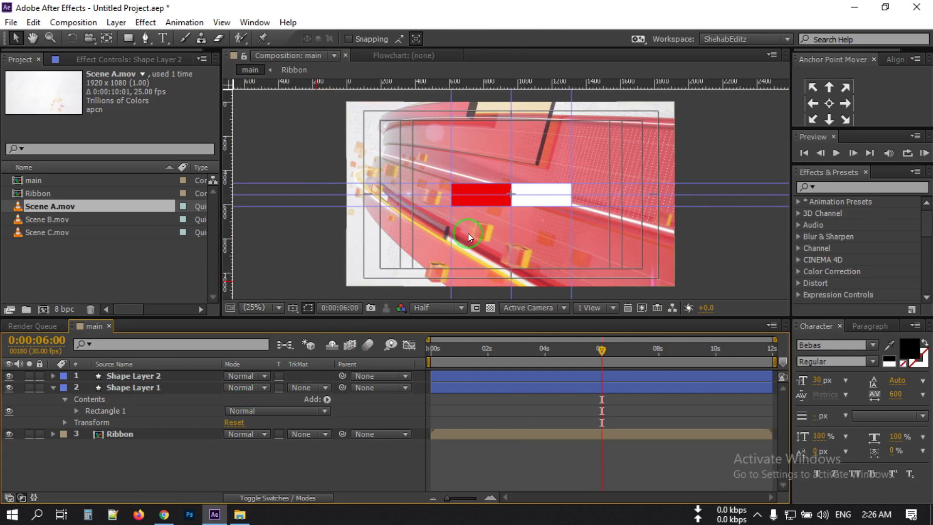
Add a horizontal guide below the bars and draw a thin rectangle along it
{"action": "key", "text": "period"}
{"action": "left_click_drag", "start_coordinate": [440, 85], "coordinate": [430, 236]}
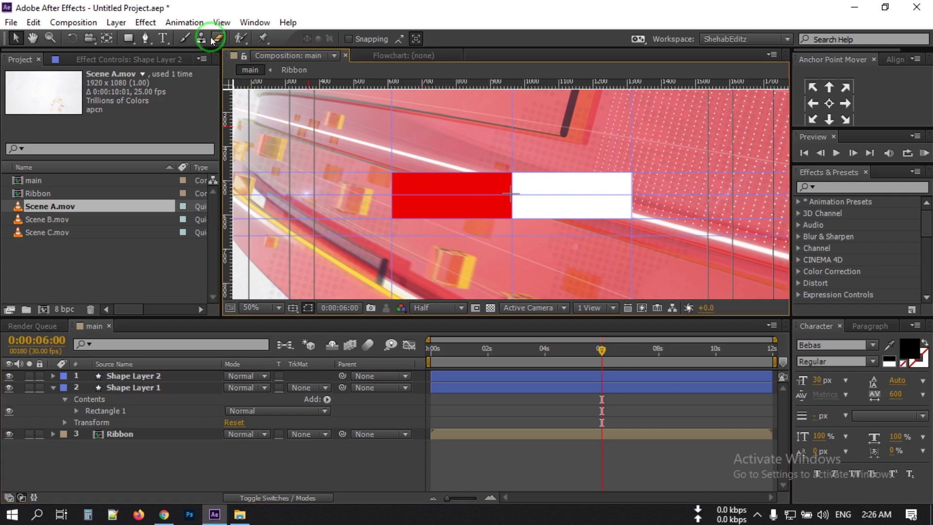
{"action": "left_click_drag", "start_coordinate": [128, 38], "coordinate": [177, 39]}
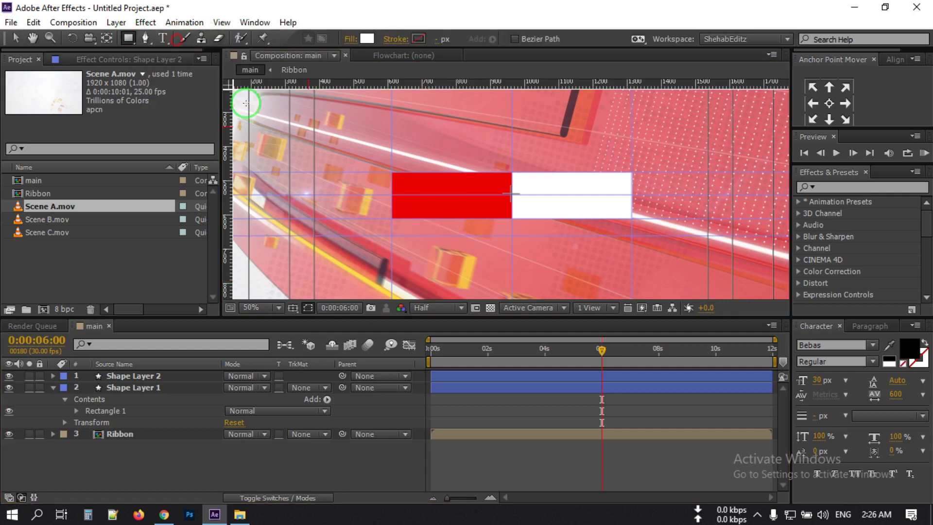
{"action": "mouse_move", "coordinate": [393, 219]}
{"action": "left_mouse_down"}
{"action": "mouse_move", "coordinate": [471, 236]}
{"action": "mouse_move", "coordinate": [628, 237]}
{"action": "left_mouse_up"}
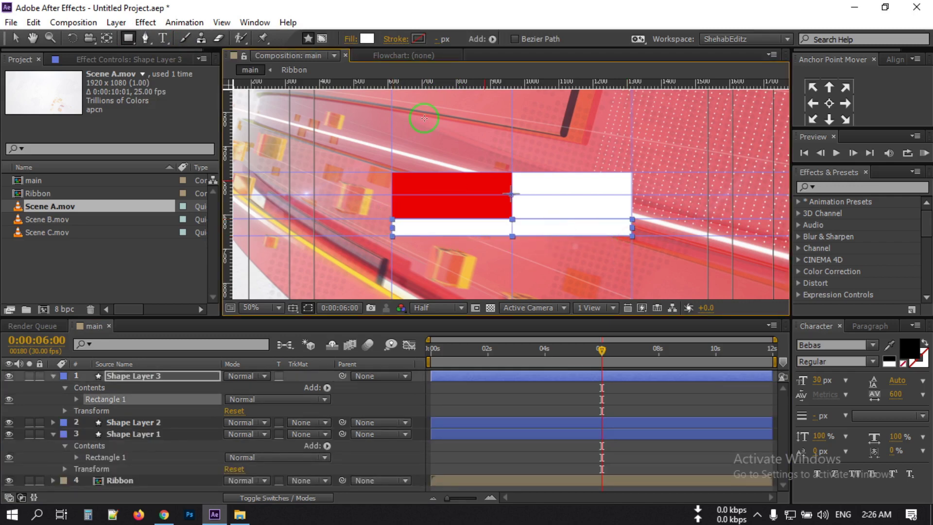
Set the thin rectangle's fill to yellow #FFFC00 and fit the view
{"action": "left_click", "coordinate": [367, 38]}
{"action": "left_click_drag", "start_coordinate": [733, 389], "coordinate": [729, 407]}
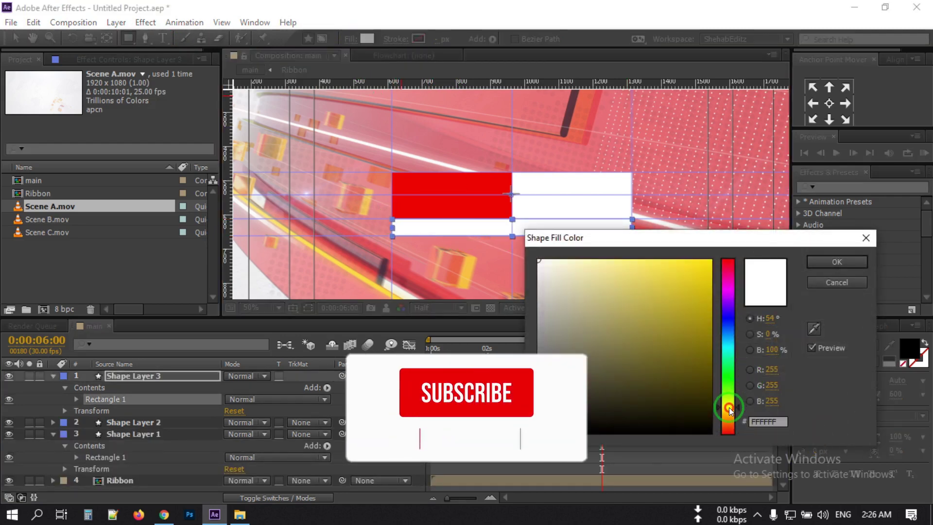
{"action": "left_click_drag", "start_coordinate": [707, 265], "coordinate": [732, 238]}
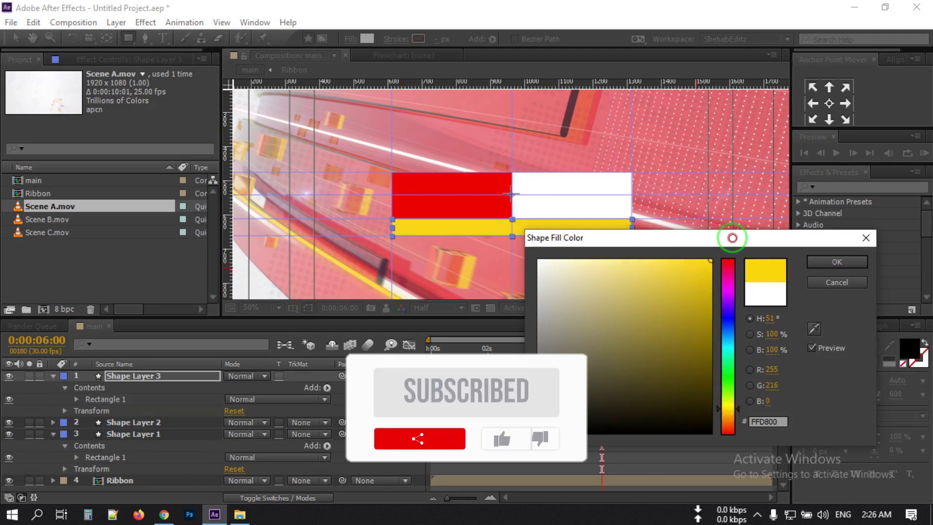
{"action": "left_click", "coordinate": [729, 407]}
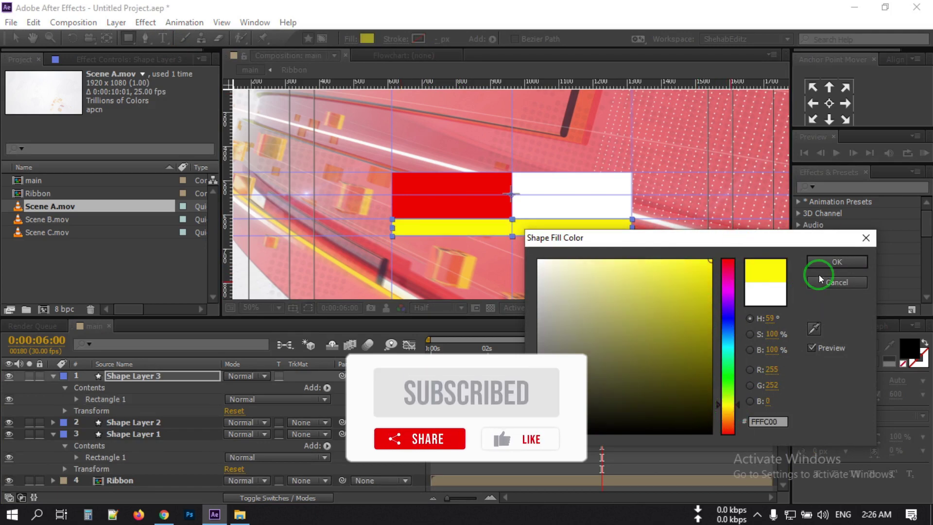
{"action": "left_click", "coordinate": [824, 262]}
{"action": "left_click", "coordinate": [254, 308]}
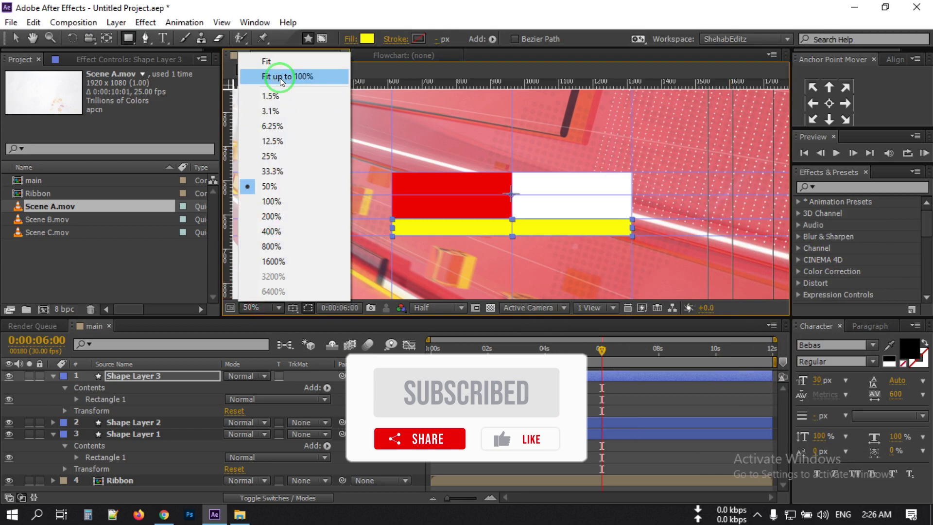
{"action": "left_click", "coordinate": [282, 76]}
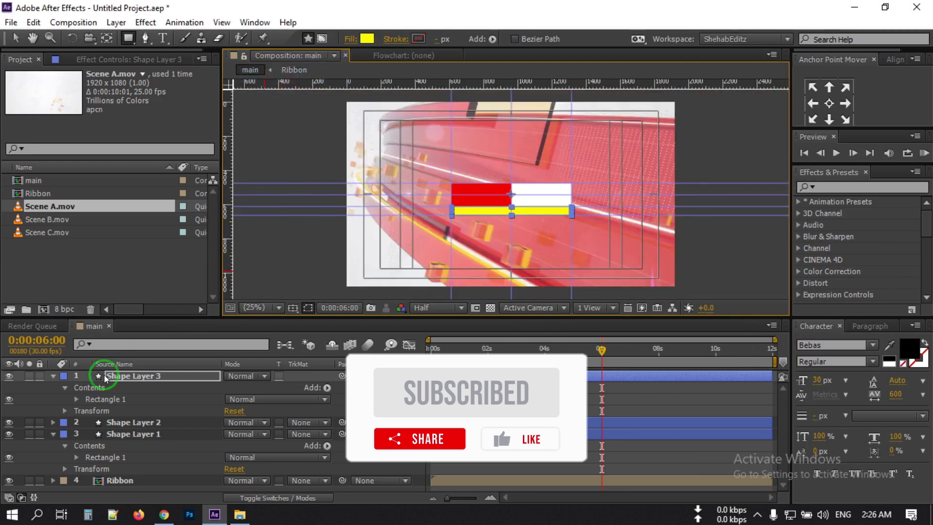
Add a new text layer reading BREAKING
{"action": "left_click", "coordinate": [53, 376]}
{"action": "left_click", "coordinate": [53, 399]}
{"action": "left_click", "coordinate": [120, 451]}
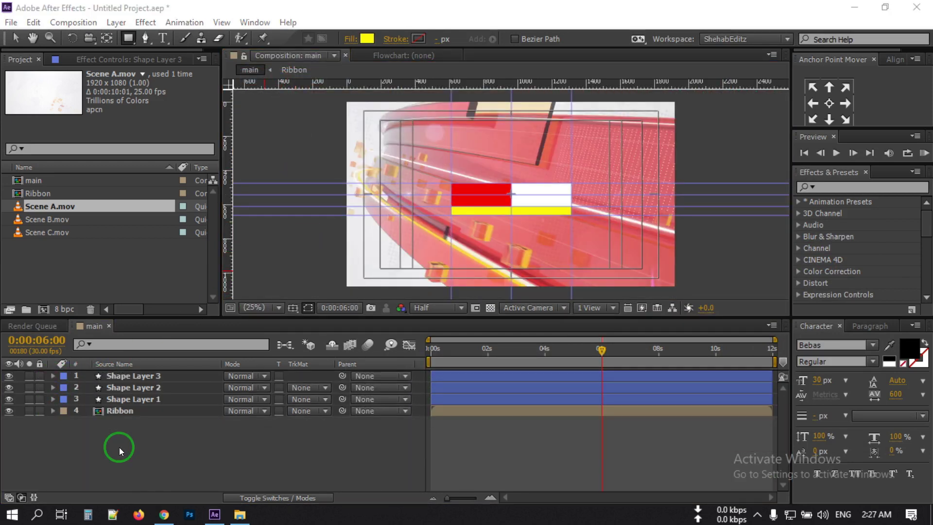
{"action": "right_click", "coordinate": [120, 449]}
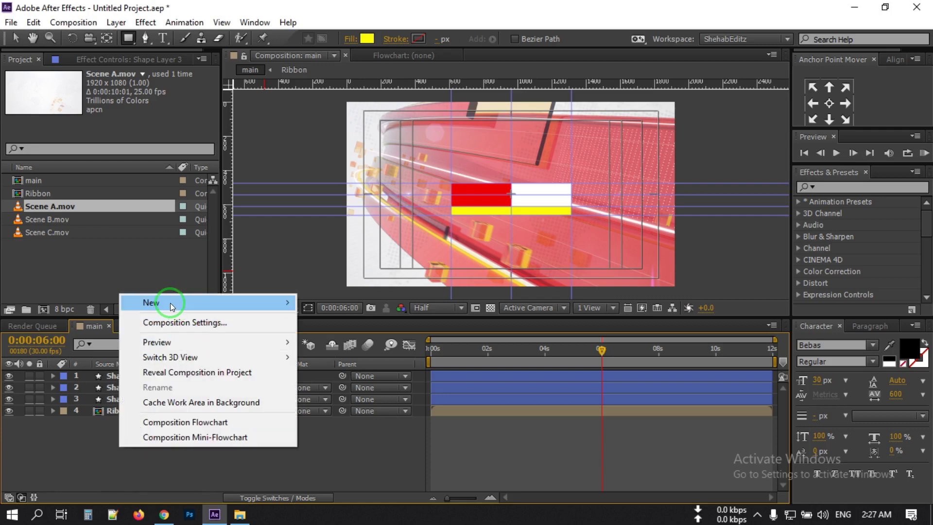
{"action": "mouse_move", "coordinate": [171, 306]}
{"action": "left_click", "coordinate": [387, 323]}
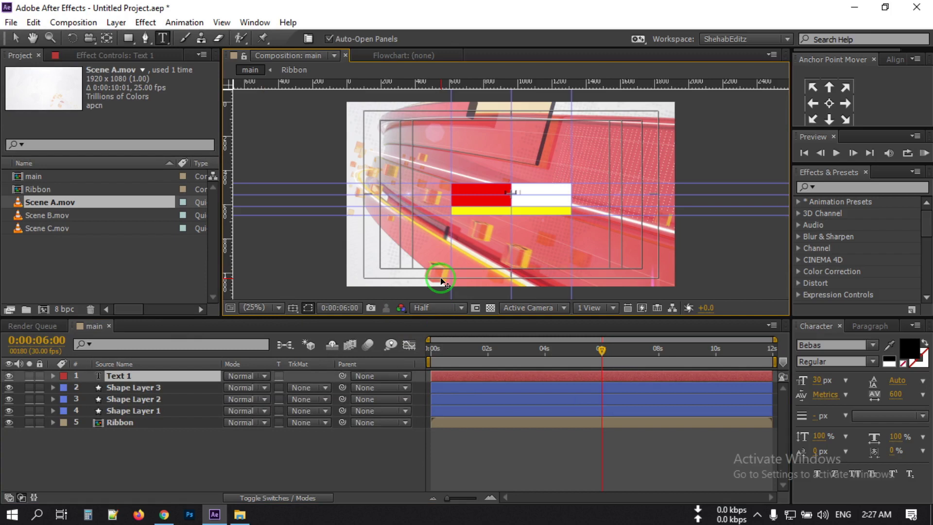
{"action": "type", "text": "BREAKING"}
Set BREAKING in Bebas with tracking 0 at about 105 px and position it on the red bar
{"action": "left_click", "coordinate": [835, 348]}
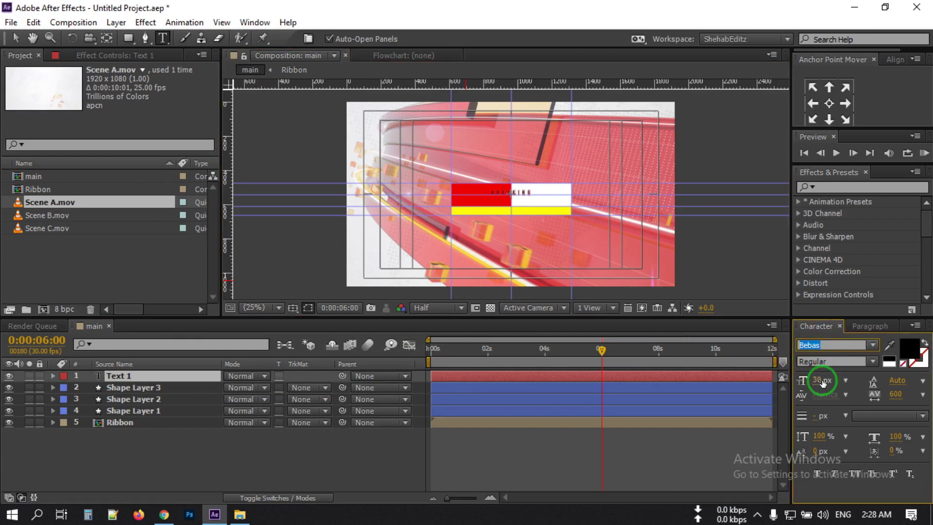
{"action": "left_click", "coordinate": [923, 393]}
{"action": "left_click", "coordinate": [877, 273]}
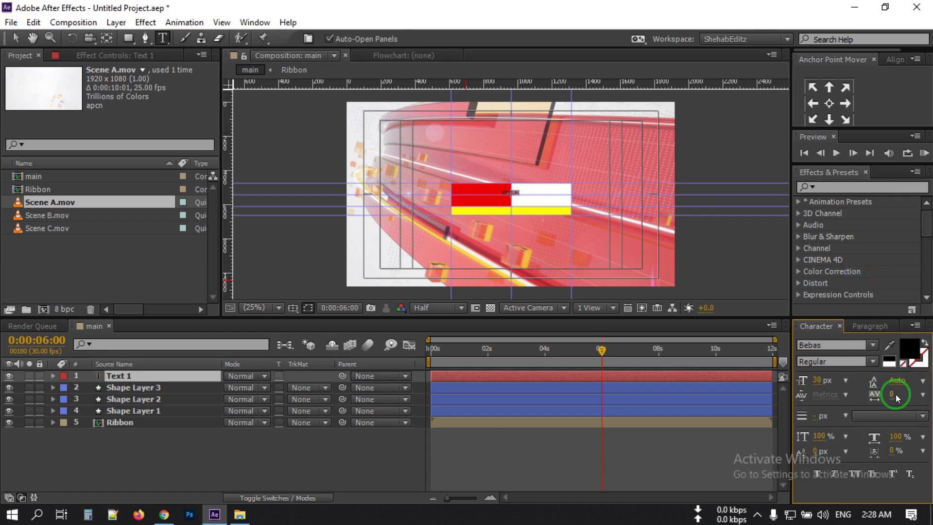
{"action": "left_click", "coordinate": [817, 381]}
{"action": "left_click_drag", "start_coordinate": [816, 380], "coordinate": [870, 375]}
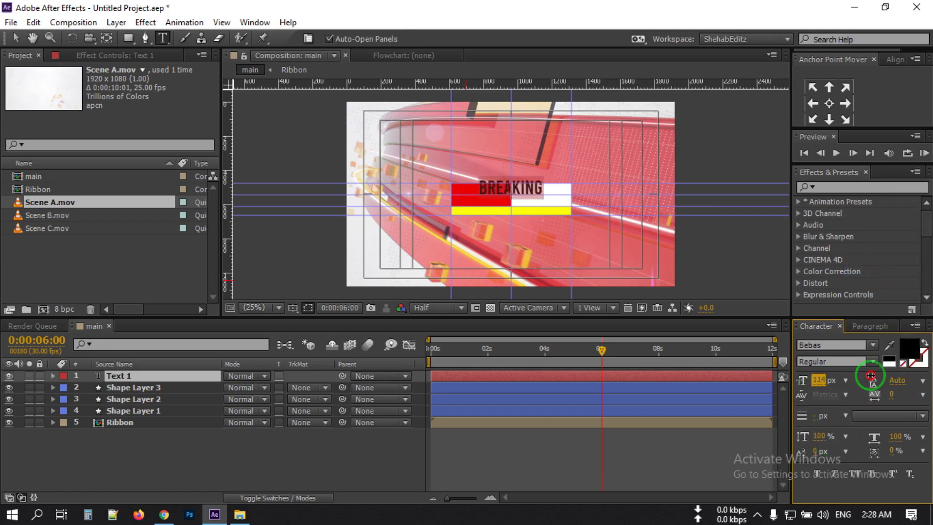
{"action": "scroll", "coordinate": [532, 202], "scroll_direction": "up", "scroll_amount": 2}
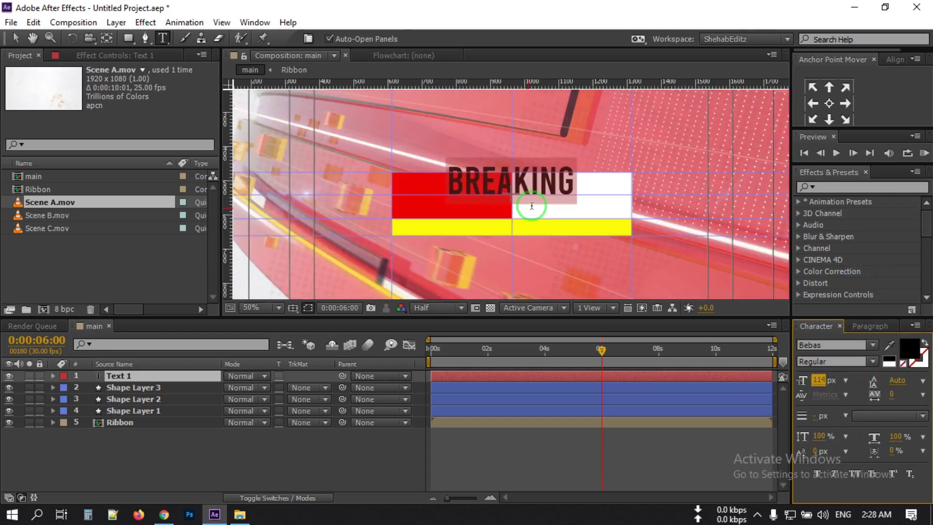
{"action": "left_click_drag", "start_coordinate": [540, 237], "coordinate": [485, 256]}
{"action": "left_click_drag", "start_coordinate": [822, 377], "coordinate": [810, 379]}
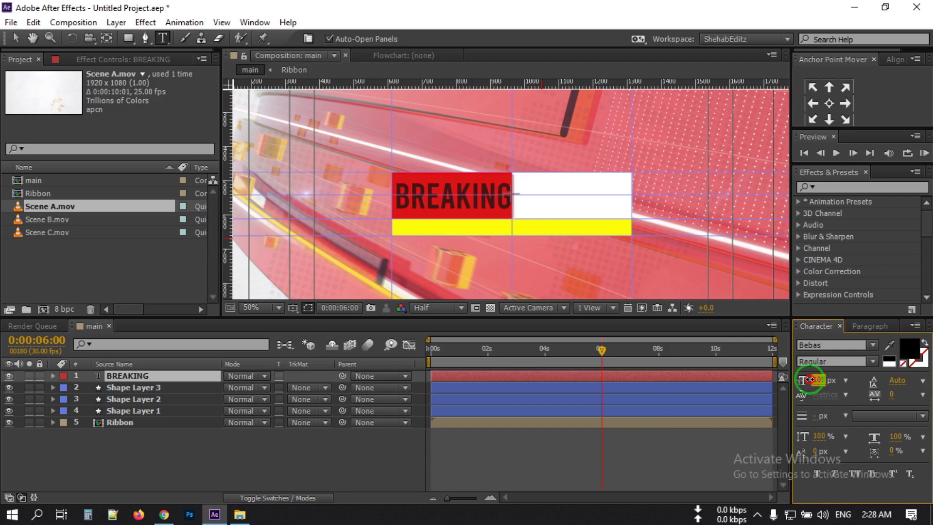
{"action": "left_click", "coordinate": [241, 460]}
{"action": "left_click", "coordinate": [139, 376]}
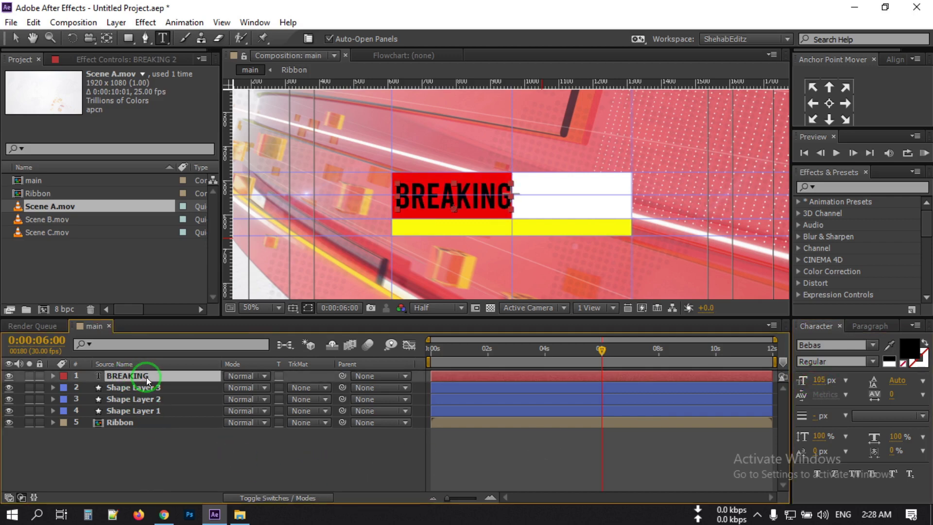
Duplicate the BREAKING layer, move it onto the white bar, and change its text to NEWS
{"action": "key", "text": "ctrl+d"}
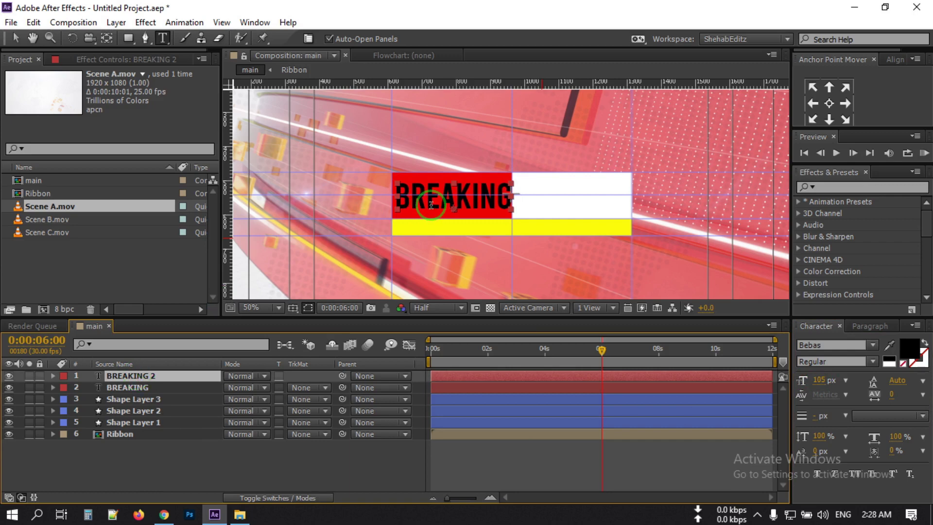
{"action": "key", "text": "v"}
{"action": "left_click_drag", "start_coordinate": [430, 205], "coordinate": [551, 214]}
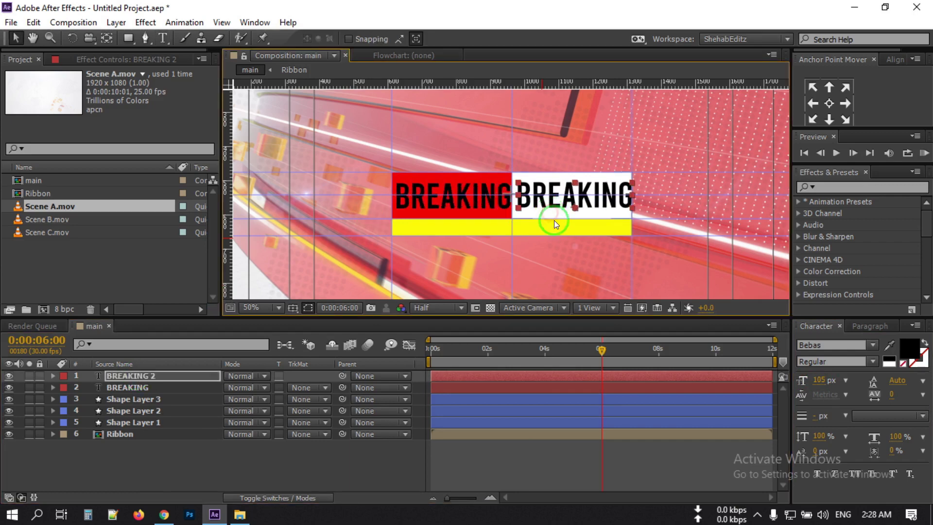
{"action": "double_click", "coordinate": [124, 379]}
{"action": "type", "text": "NEWS"}
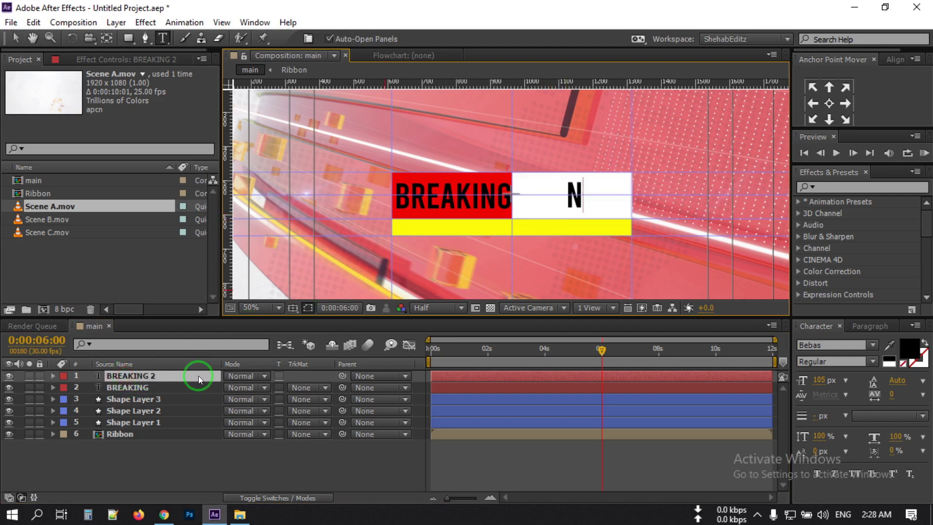
{"action": "double_click", "coordinate": [135, 378]}
Try NEWS tracking at 300 and 350, settling on 250
{"action": "left_click", "coordinate": [892, 394]}
{"action": "type", "text": "300"}
{"action": "key", "text": "Return"}
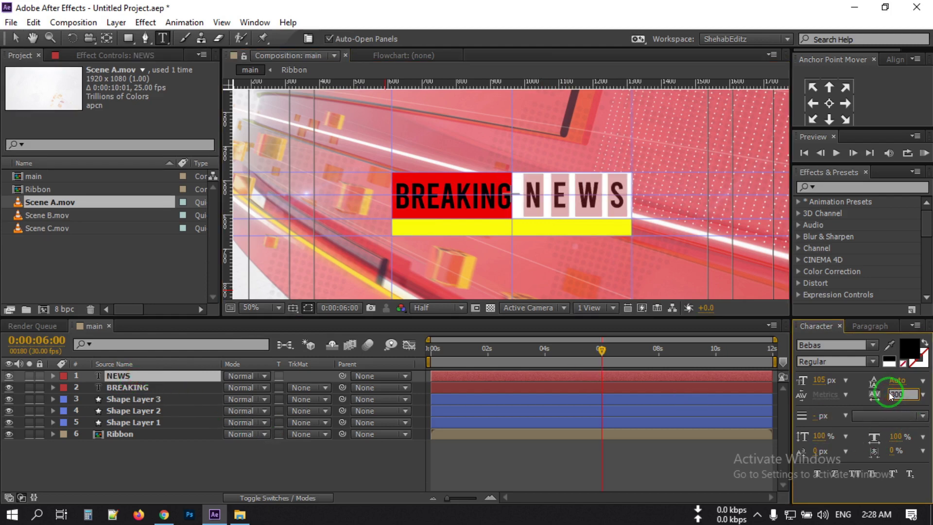
{"action": "left_click", "coordinate": [892, 394]}
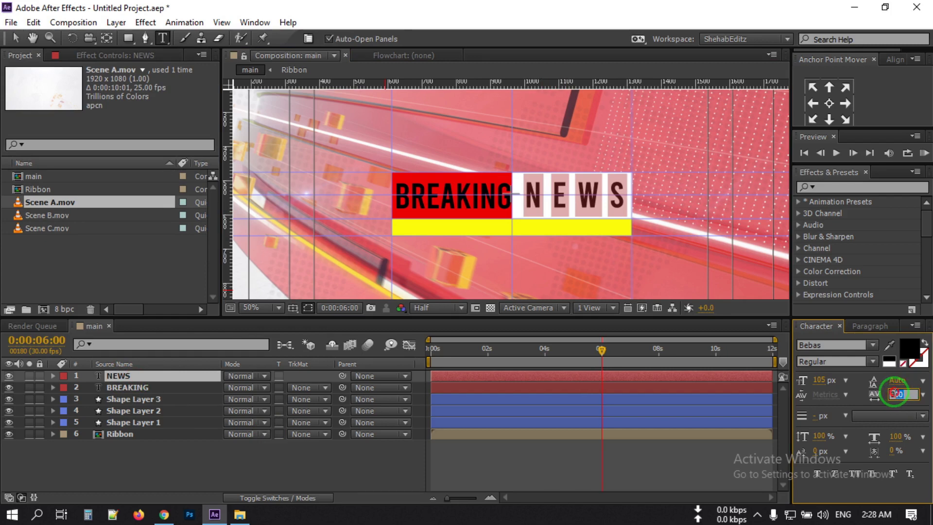
{"action": "type", "text": "350"}
{"action": "key", "text": "Return"}
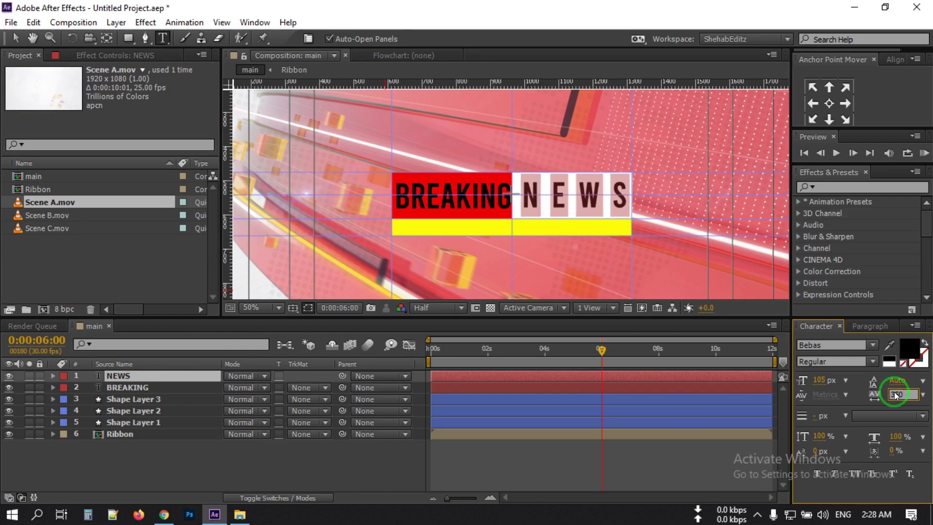
{"action": "left_click", "coordinate": [889, 394]}
{"action": "type", "text": "250"}
{"action": "key", "text": "Return"}
{"action": "left_click", "coordinate": [316, 462]}
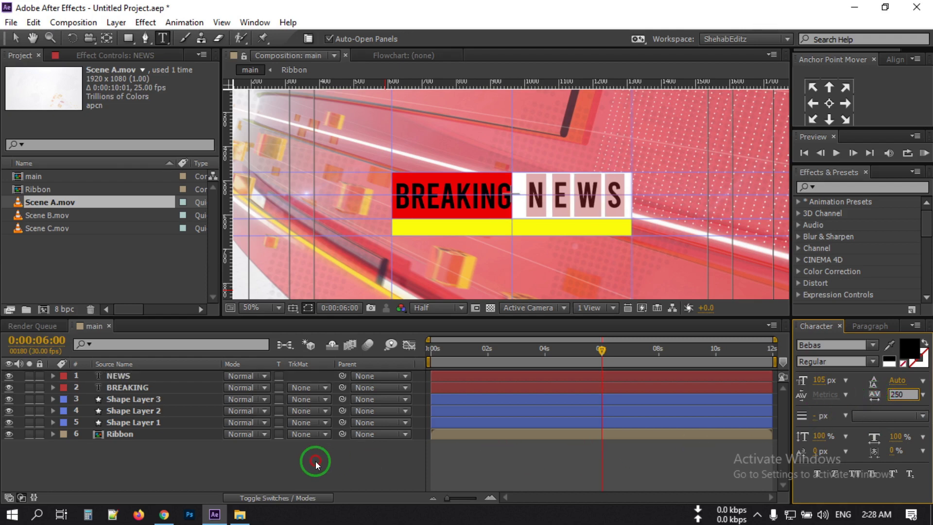
{"action": "left_click", "coordinate": [104, 378]}
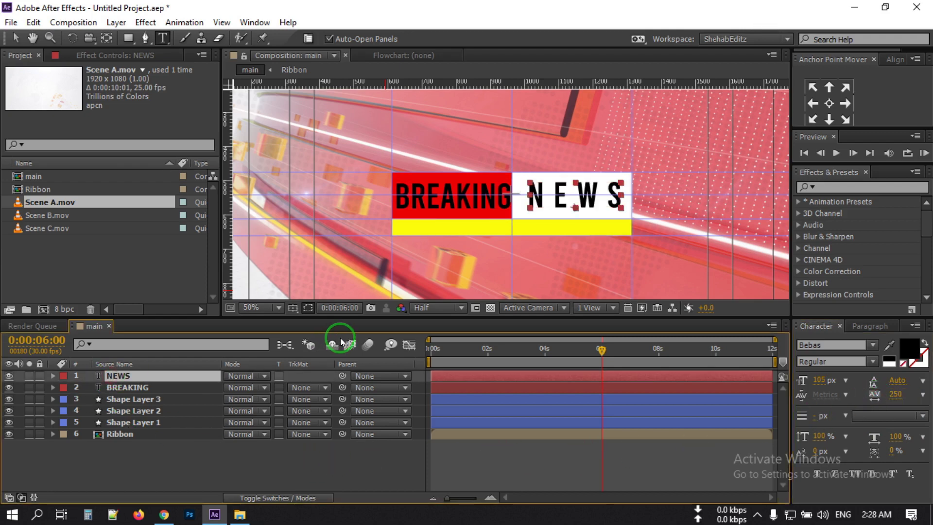
Reorder the layers to Shape Layer 3, NEWS, Shape Layer 2, BREAKING, Shape Layer 1
{"action": "key", "text": "Return"}
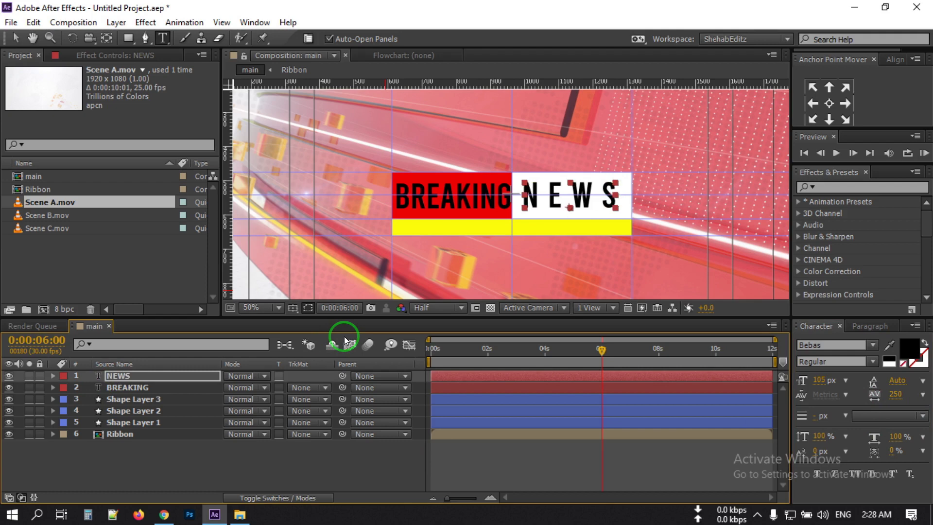
{"action": "left_click", "coordinate": [138, 411]}
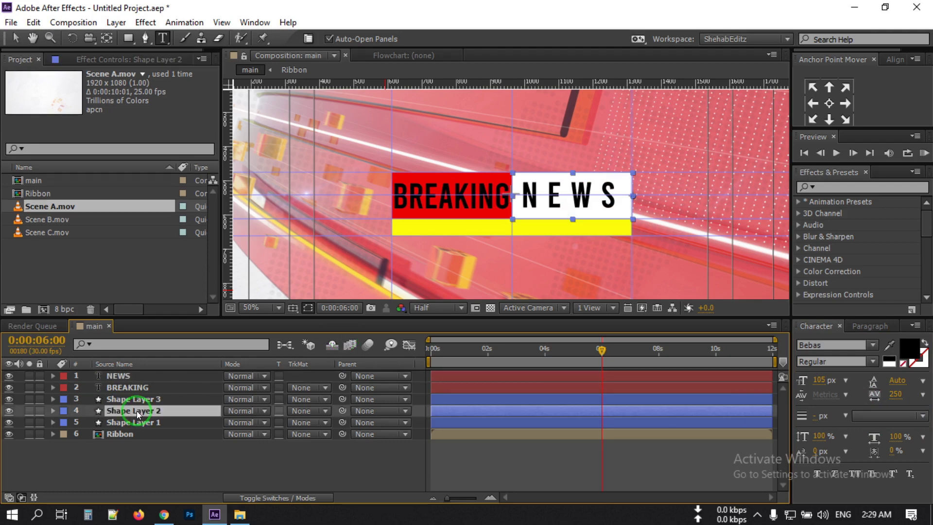
{"action": "left_click", "coordinate": [527, 168]}
{"action": "left_click", "coordinate": [137, 412]}
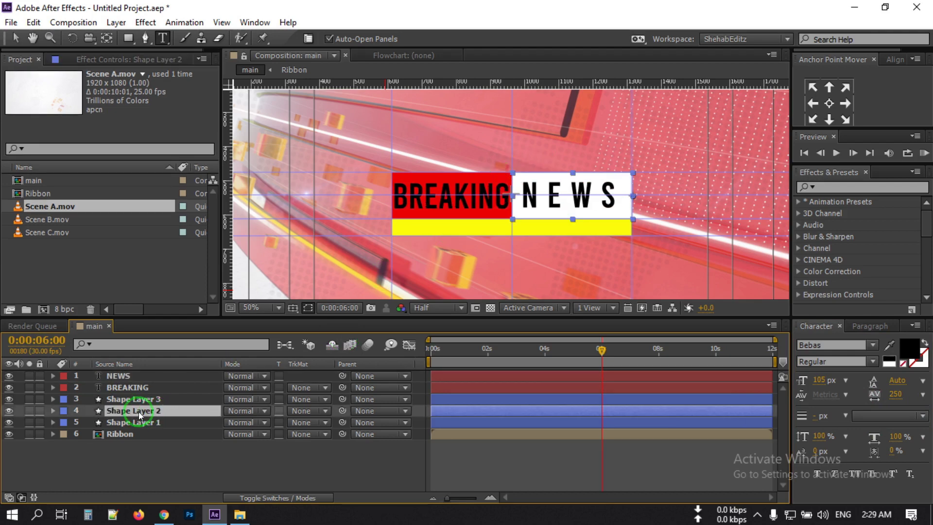
{"action": "left_click", "coordinate": [129, 445]}
{"action": "mouse_move", "coordinate": [121, 389]}
{"action": "left_mouse_down"}
{"action": "mouse_move", "coordinate": [125, 412]}
{"action": "mouse_move", "coordinate": [129, 392]}
{"action": "left_mouse_up"}
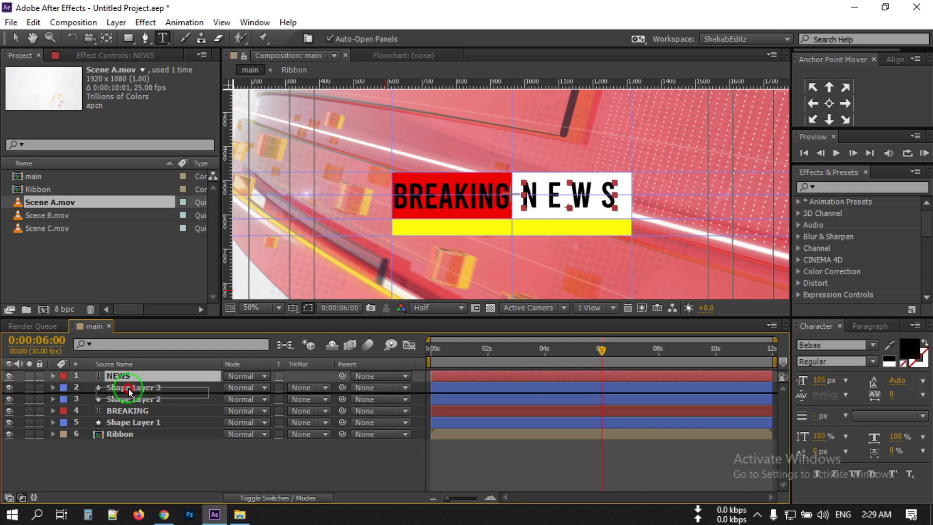
{"action": "left_click_drag", "start_coordinate": [129, 392], "coordinate": [130, 385]}
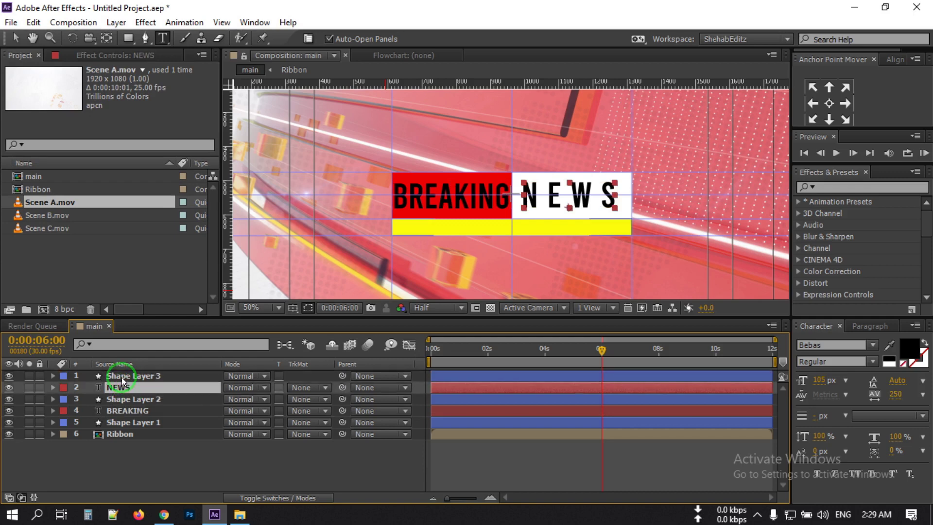
Shift all five banner layers so they begin at the 6-second mark
{"action": "left_click", "coordinate": [122, 377]}
{"action": "left_click", "coordinate": [133, 423]}
{"action": "left_click", "coordinate": [132, 457]}
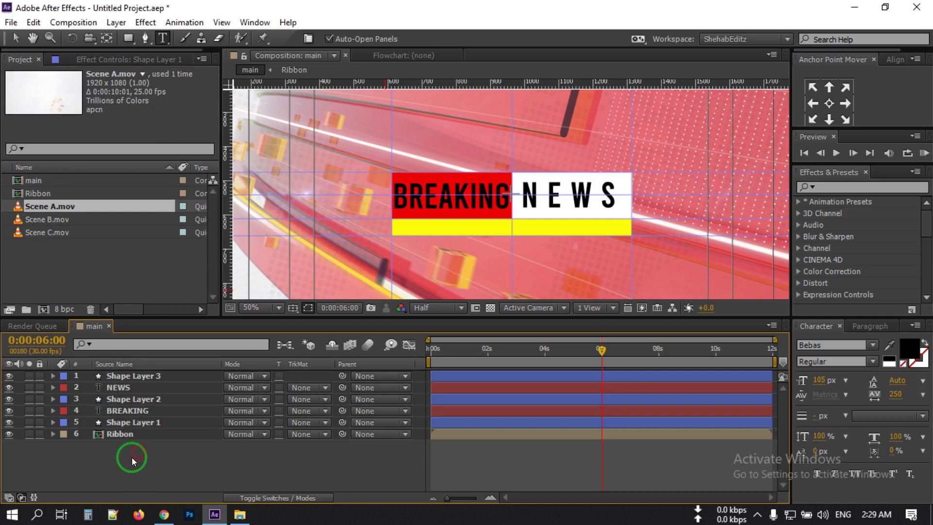
{"action": "left_click", "coordinate": [127, 421]}
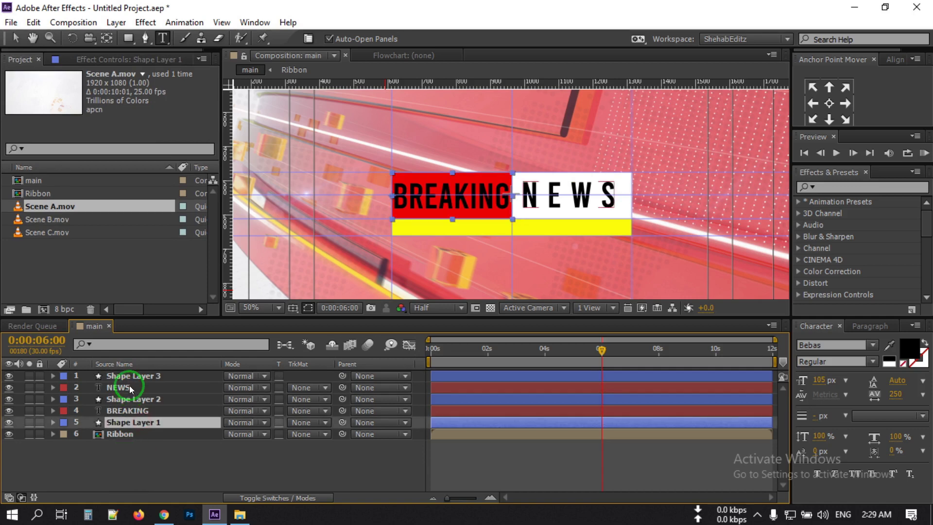
{"action": "left_click", "coordinate": [125, 382], "text": "shift"}
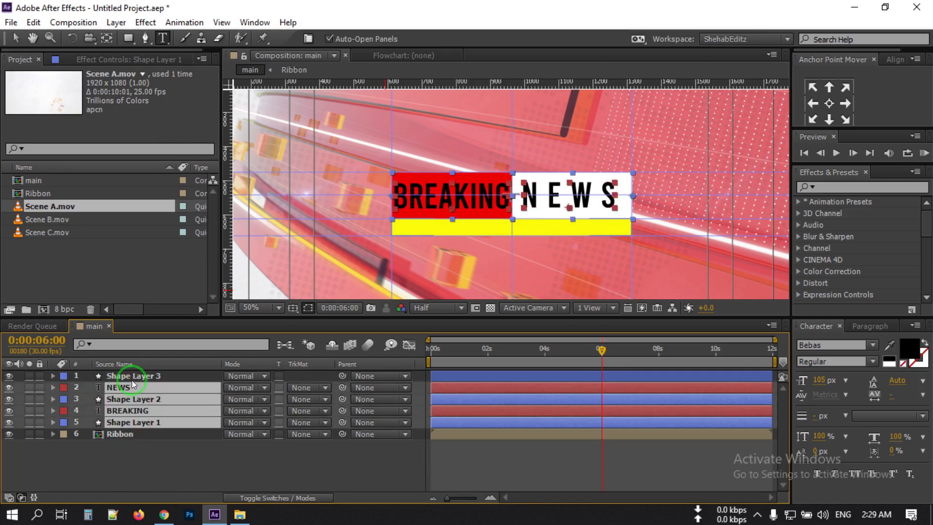
{"action": "left_click", "coordinate": [121, 375], "text": "shift"}
{"action": "left_click_drag", "start_coordinate": [508, 373], "coordinate": [679, 366]}
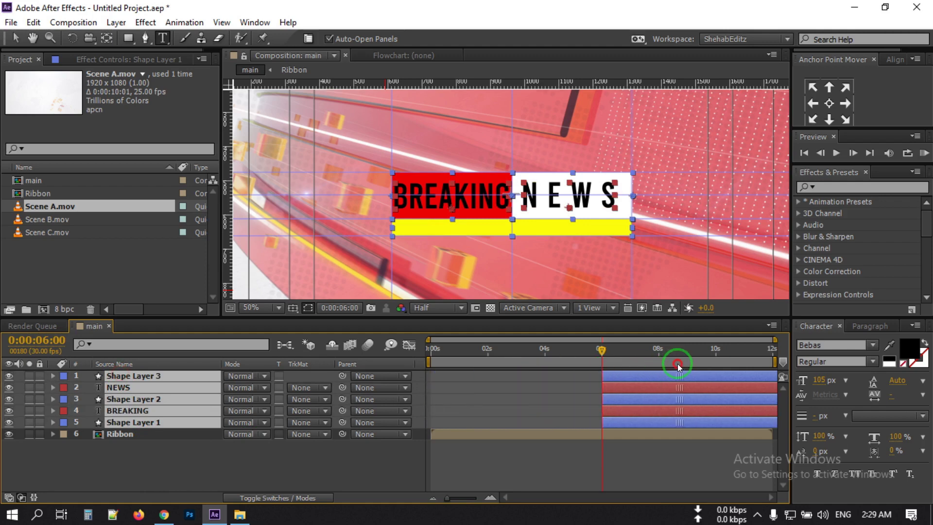
{"action": "left_click", "coordinate": [210, 463]}
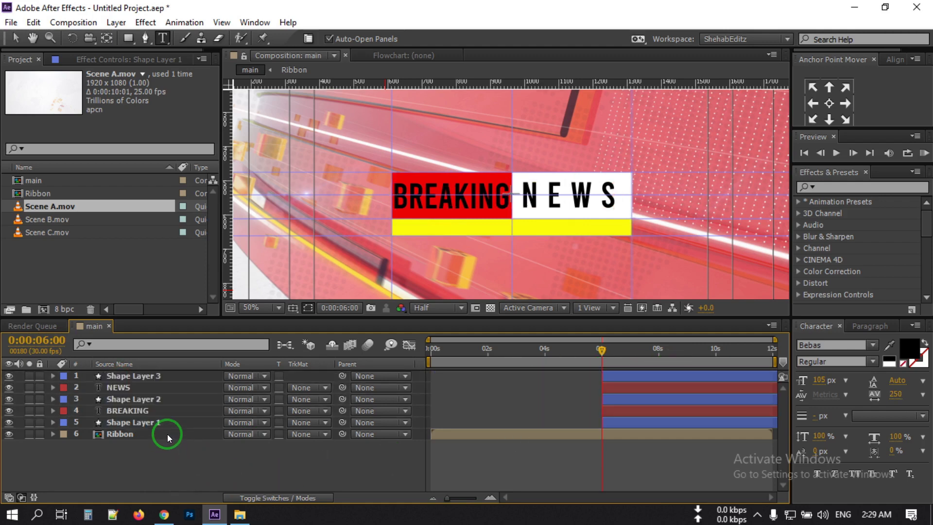
{"action": "left_click", "coordinate": [114, 424]}
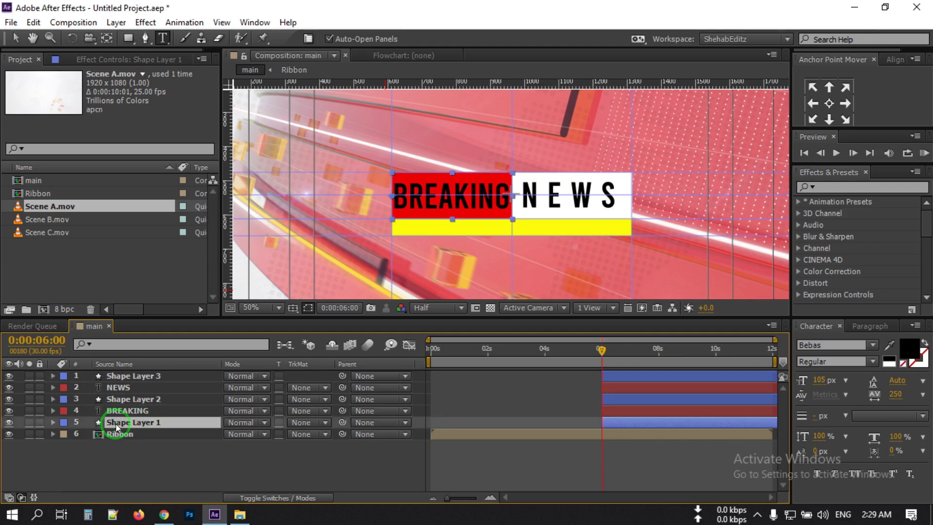
Unlink Shape Layer 1's Scale proportions and keyframe it at 100% at 0:00:07:00
{"action": "key", "text": "s"}
{"action": "left_click", "coordinate": [228, 434]}
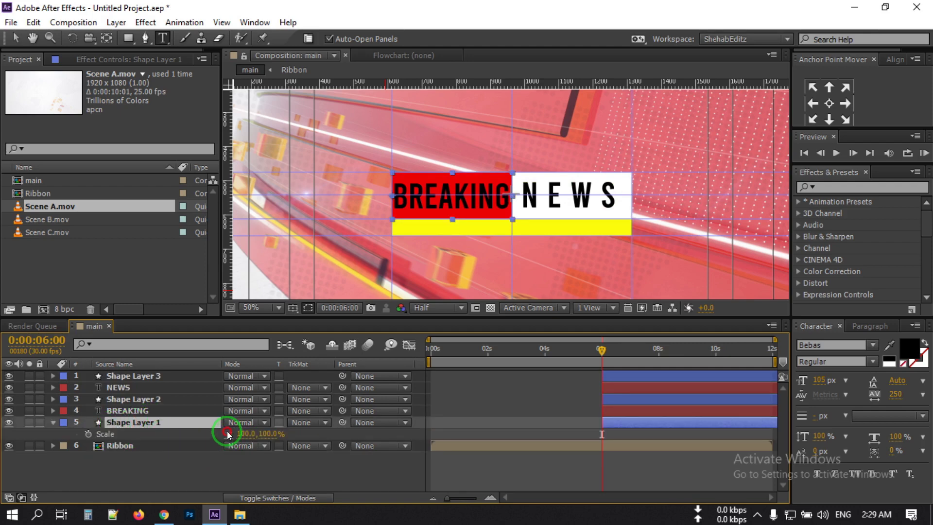
{"action": "left_click", "coordinate": [620, 360]}
{"action": "left_click", "coordinate": [626, 360]}
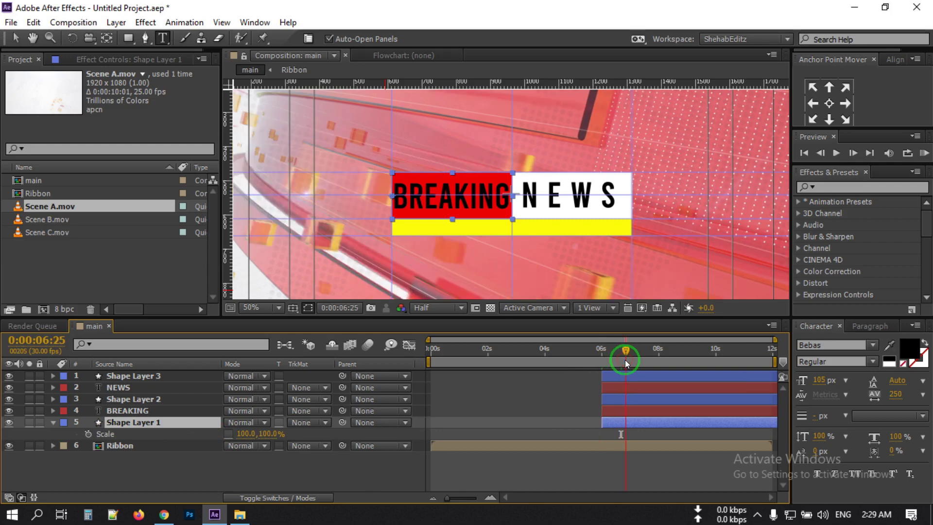
{"action": "left_click", "coordinate": [629, 360]}
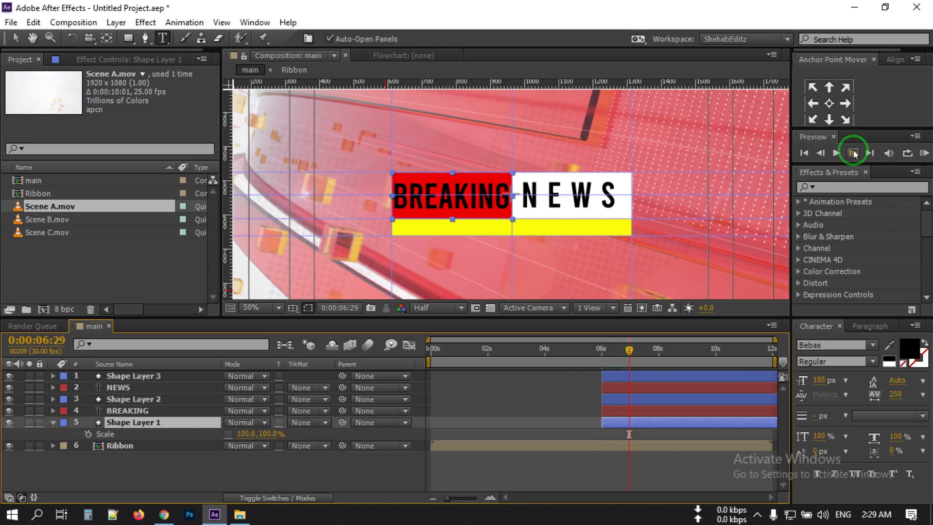
{"action": "left_click", "coordinate": [855, 153]}
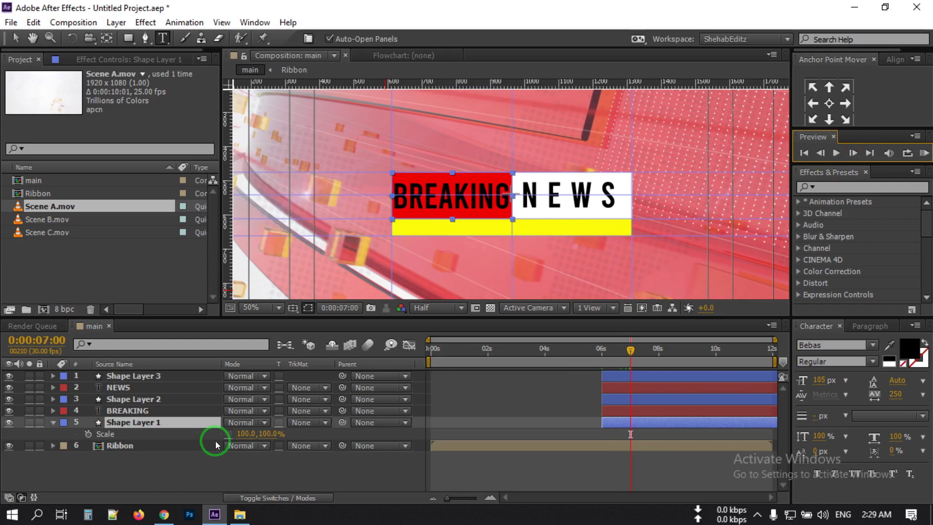
{"action": "left_click", "coordinate": [89, 433]}
Set Shape Layer 1's width scale to 0 at 6 seconds
{"action": "left_click_drag", "start_coordinate": [631, 350], "coordinate": [608, 355]}
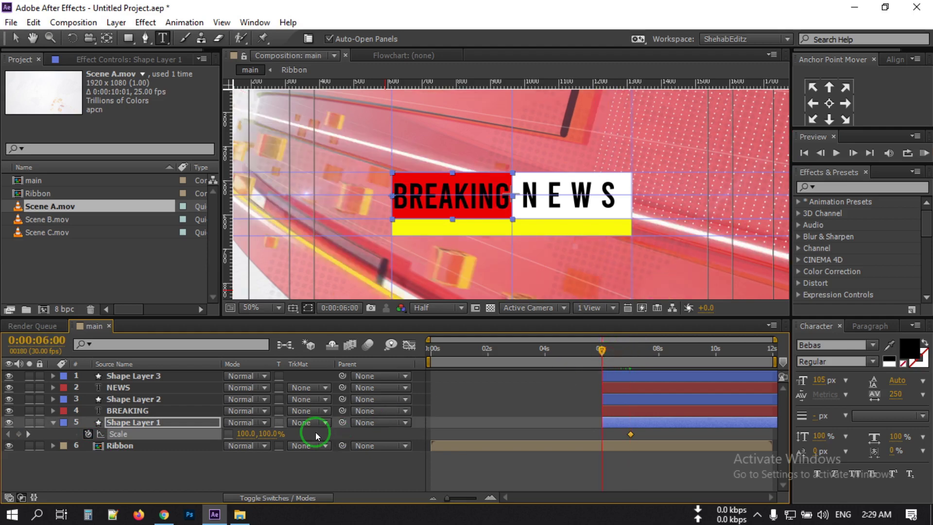
{"action": "left_click", "coordinate": [245, 433]}
{"action": "type", "text": "0"}
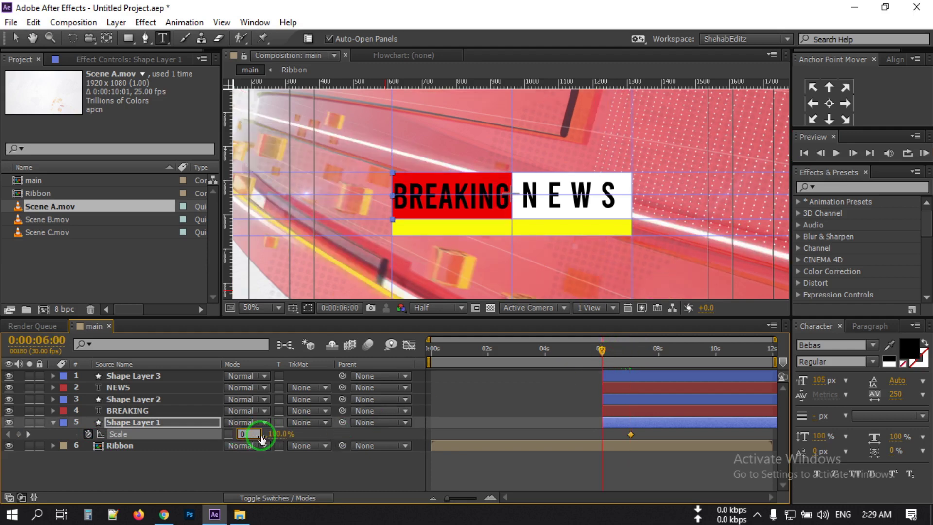
{"action": "key", "text": "Return"}
{"action": "left_click", "coordinate": [627, 419]}
{"action": "left_click", "coordinate": [126, 424]}
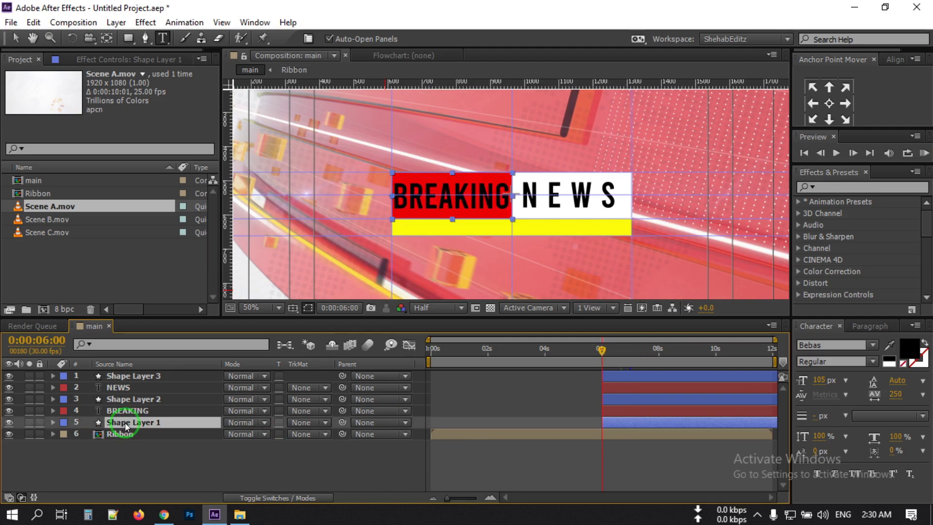
Duplicate Shape Layer 1 as Shape Layer 4 above BREAKING and use it as BREAKING's alpha matte
{"action": "key", "text": "ctrl+d"}
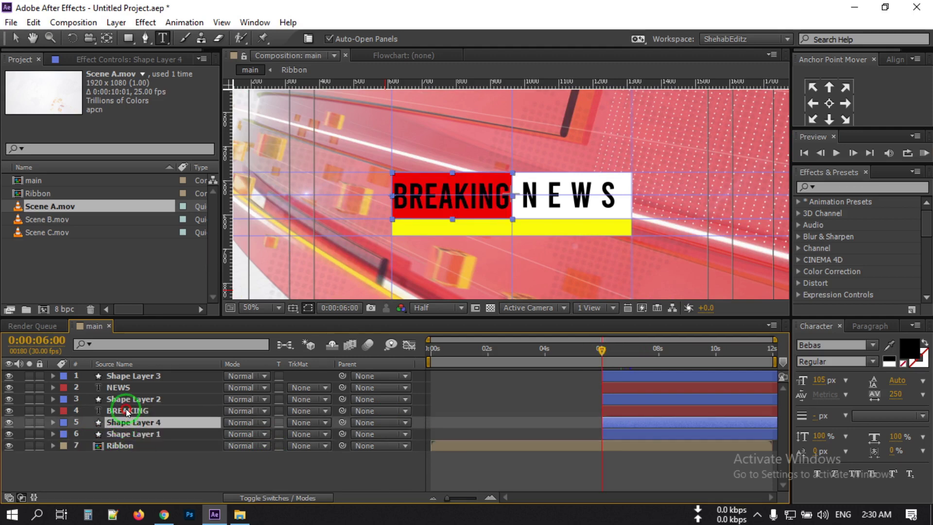
{"action": "left_click_drag", "start_coordinate": [126, 409], "coordinate": [127, 410]}
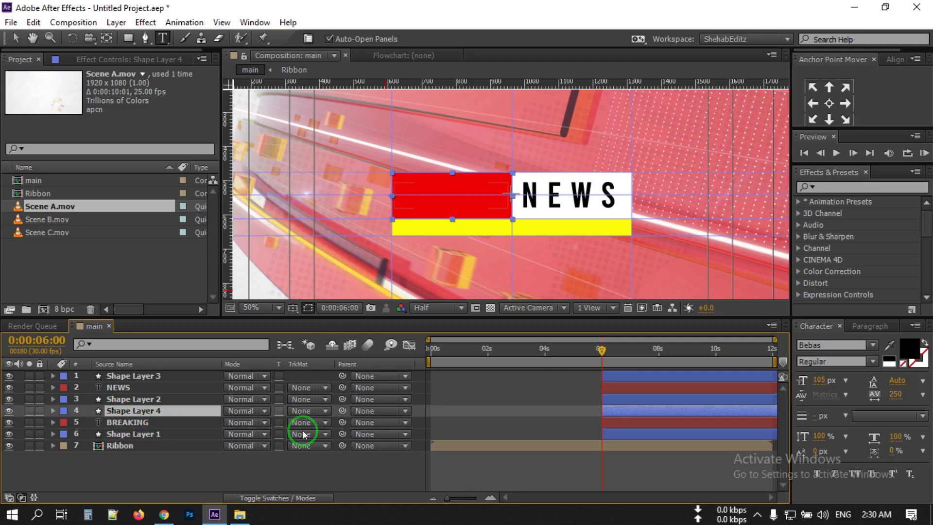
{"action": "left_click", "coordinate": [133, 424]}
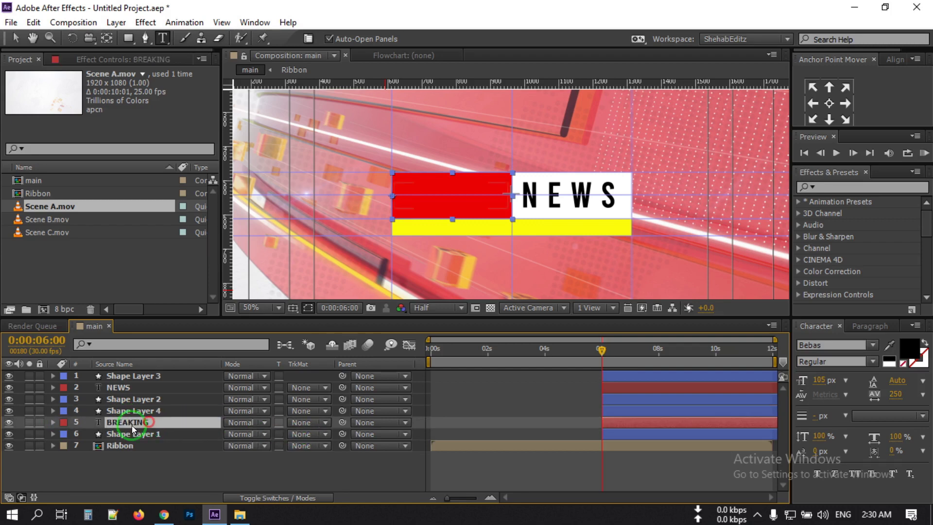
{"action": "left_click", "coordinate": [305, 426]}
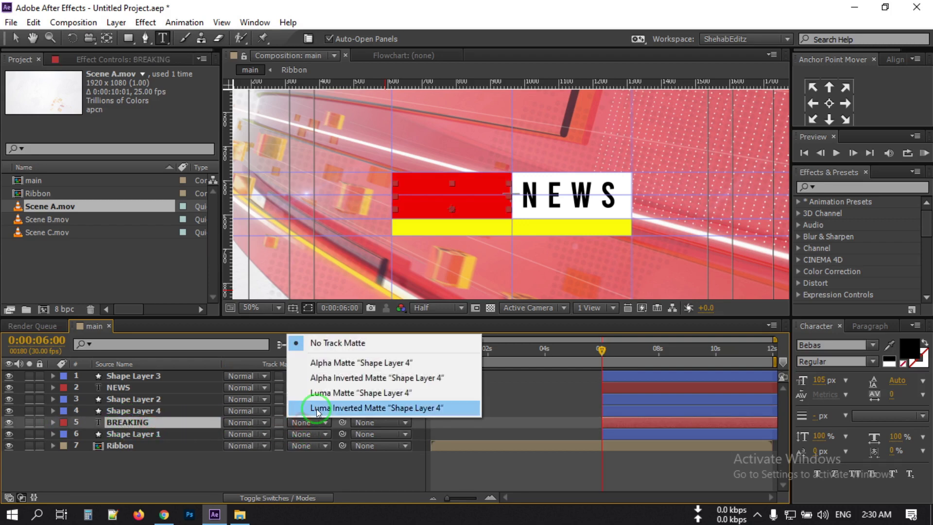
{"action": "left_click", "coordinate": [345, 364]}
Set the red box's Scale width to 0 at 6 seconds
{"action": "mouse_move", "coordinate": [602, 351]}
{"action": "left_mouse_down"}
{"action": "mouse_move", "coordinate": [625, 351]}
{"action": "mouse_move", "coordinate": [602, 361]}
{"action": "left_mouse_up"}
{"action": "key", "text": "ctrl+Down"}
{"action": "key", "text": "s"}
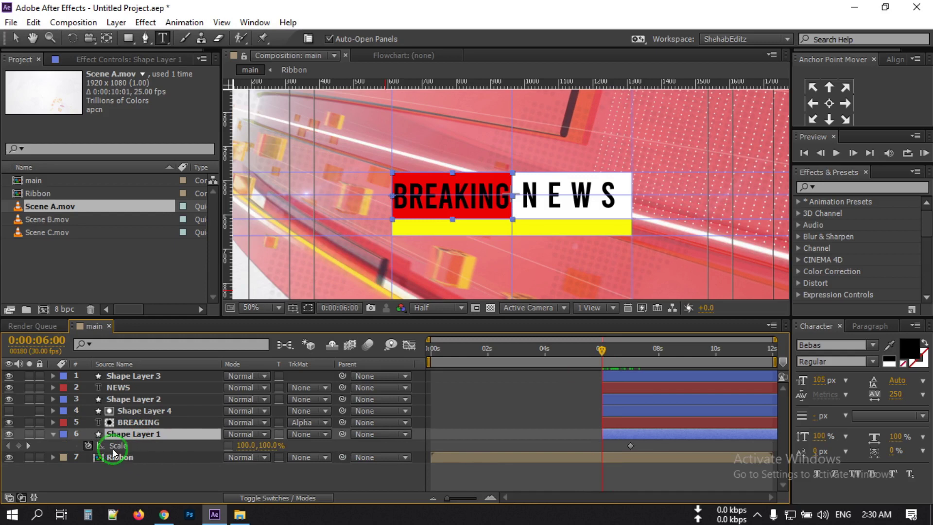
{"action": "left_click", "coordinate": [243, 445]}
{"action": "type", "text": "0."}
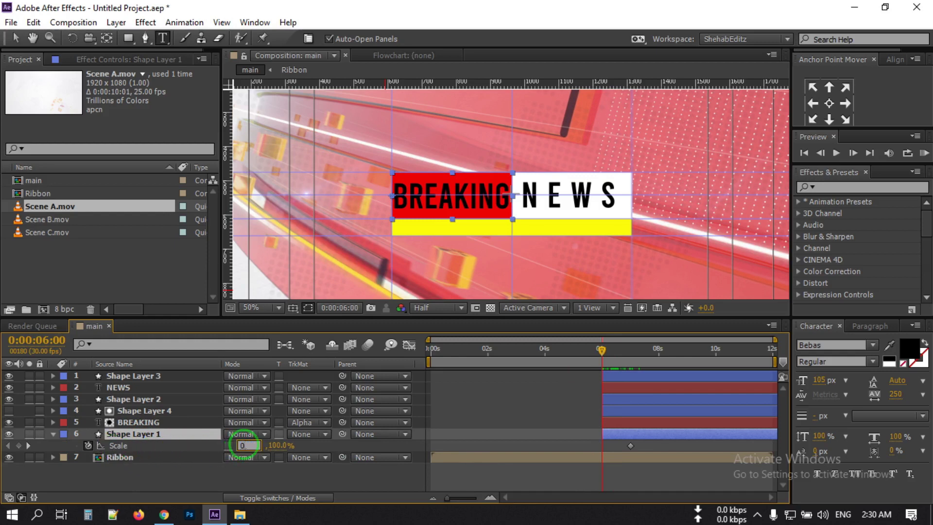
{"action": "left_click", "coordinate": [372, 453]}
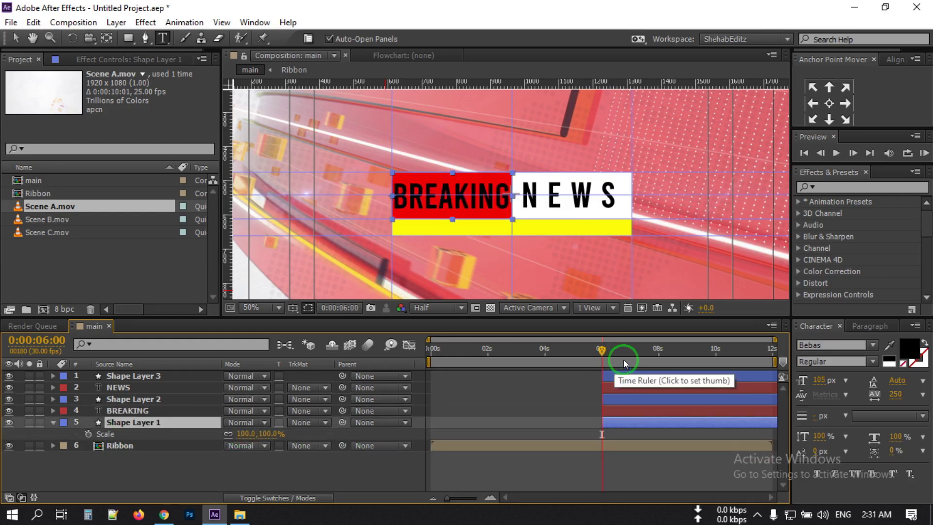
{"action": "left_click", "coordinate": [623, 359]}
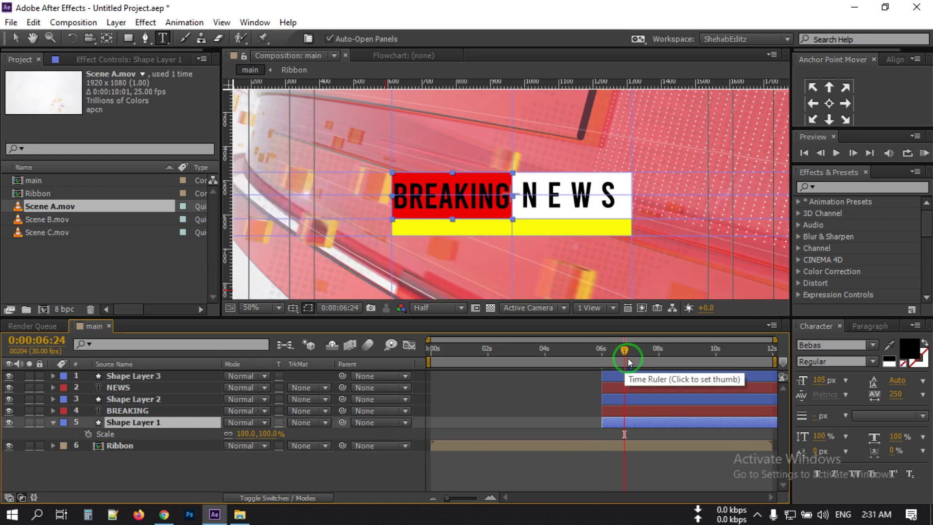
Start a Scale keyframe on Shape Layer 1 at 100% at 7:00
{"action": "key", "text": "Page_Down"}
{"action": "key", "text": "Page_Down"}
{"action": "key", "text": "Page_Down"}
{"action": "key", "text": "Page_Down"}
{"action": "left_click", "coordinate": [852, 138]}
{"action": "left_click", "coordinate": [855, 153]}
{"action": "left_click", "coordinate": [281, 419]}
{"action": "left_click", "coordinate": [240, 435]}
{"action": "left_click", "coordinate": [246, 434]}
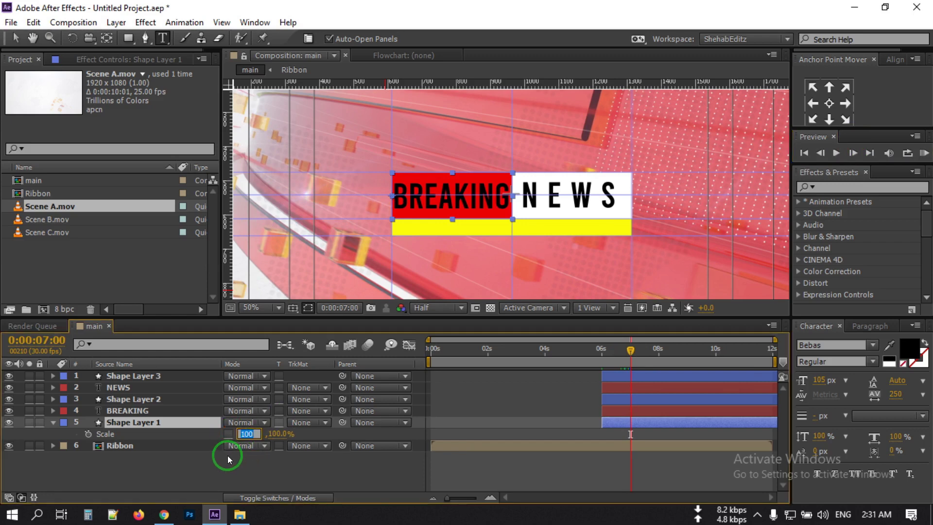
{"action": "left_click", "coordinate": [87, 434]}
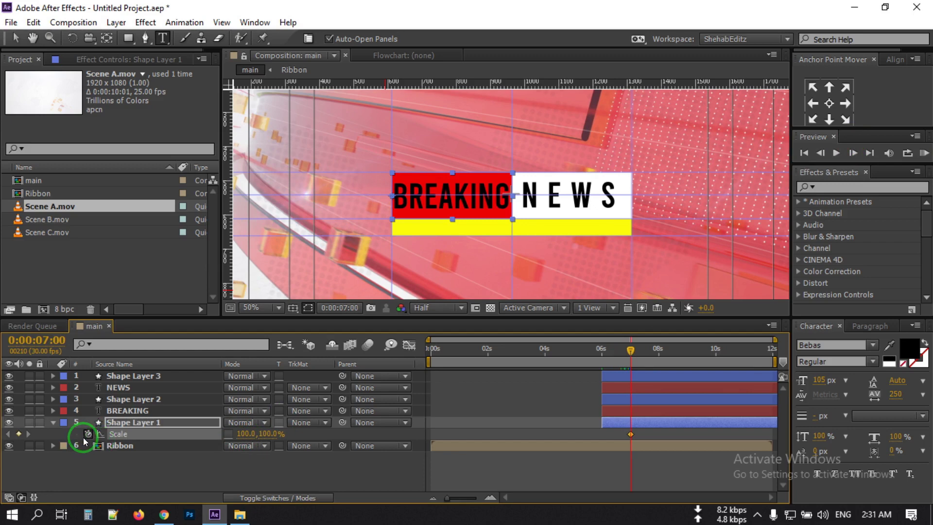
Set Shape Layer 1's Scale to 0 at 6:00 and preview the box growing
{"action": "left_click_drag", "start_coordinate": [626, 349], "coordinate": [607, 357]}
{"action": "left_click", "coordinate": [246, 434]}
{"action": "type", "text": "0"}
{"action": "key", "text": "Return"}
{"action": "left_click", "coordinate": [543, 454]}
{"action": "mouse_move", "coordinate": [602, 357]}
{"action": "left_mouse_down"}
{"action": "mouse_move", "coordinate": [629, 355]}
{"action": "mouse_move", "coordinate": [605, 362]}
{"action": "left_mouse_up"}
Drag Shape Layer 4 above BREAKING and undo the last action
{"action": "left_click", "coordinate": [123, 423]}
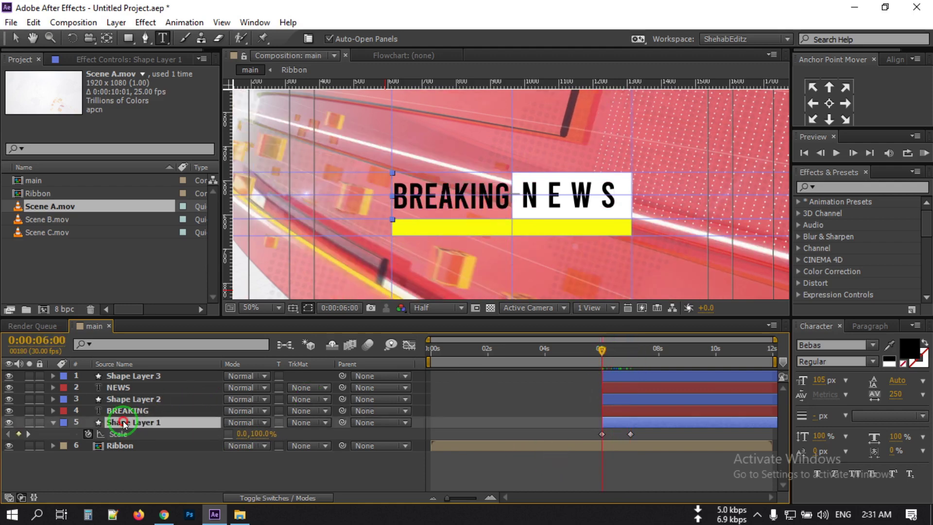
{"action": "left_click_drag", "start_coordinate": [132, 423], "coordinate": [117, 411]}
{"action": "left_click", "coordinate": [121, 422]}
{"action": "key", "text": "ctrl+z"}
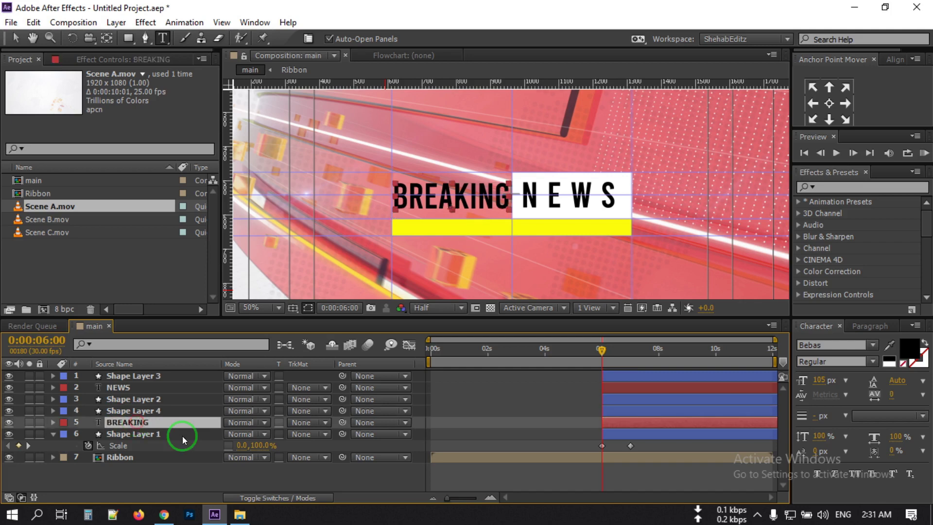
Make Shape Layer 4 BREAKING's alpha matte and check the reveal at 6:14
{"action": "left_click", "coordinate": [302, 422]}
{"action": "left_click", "coordinate": [350, 363]}
{"action": "left_click_drag", "start_coordinate": [606, 349], "coordinate": [618, 350]}
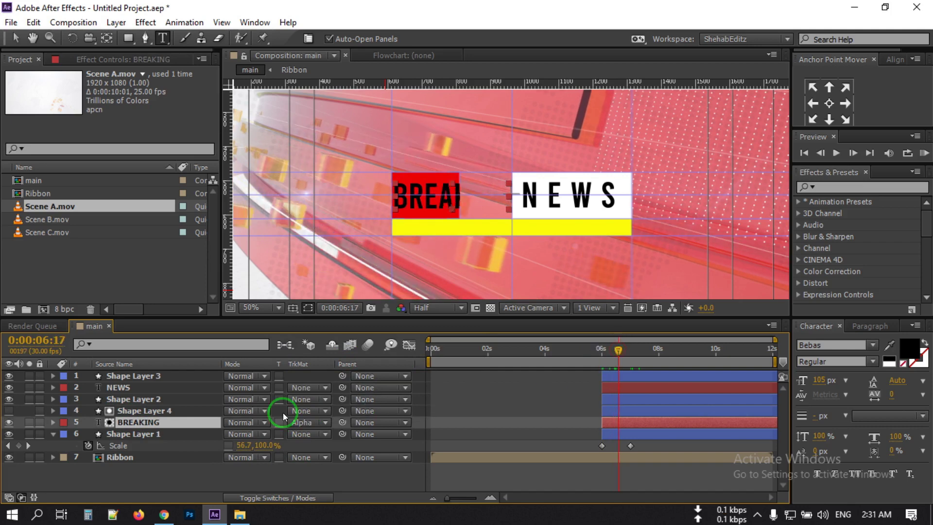
Enable composition motion blur and turn it on for Shape Layers 2 and 3
{"action": "left_click", "coordinate": [369, 345]}
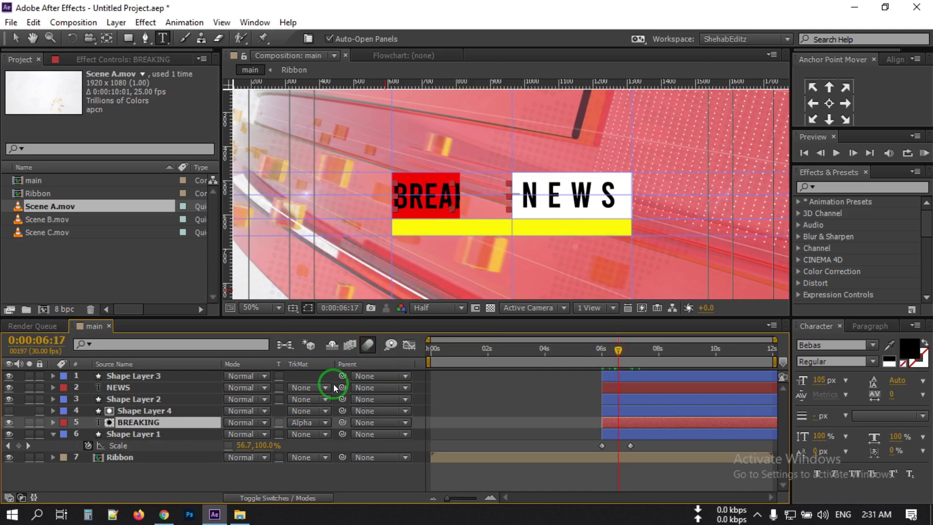
{"action": "left_click", "coordinate": [272, 498]}
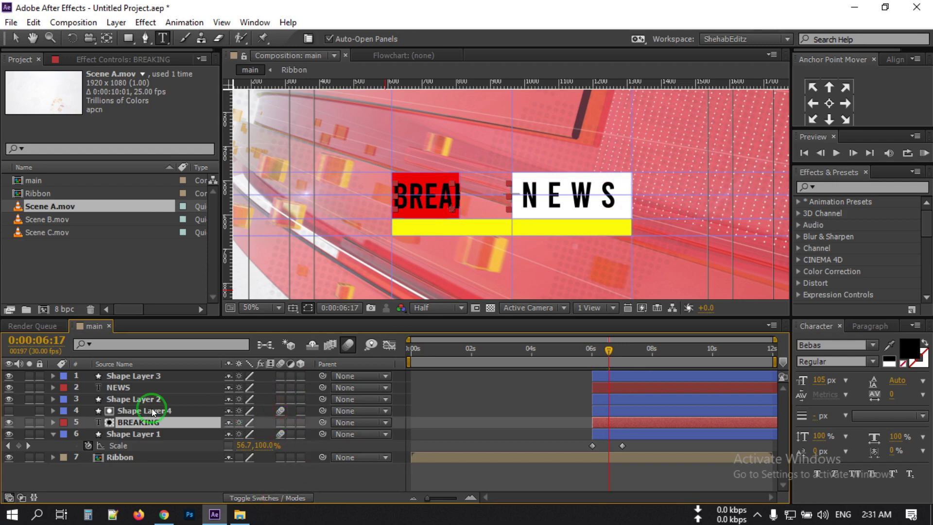
{"action": "left_click", "coordinate": [142, 399]}
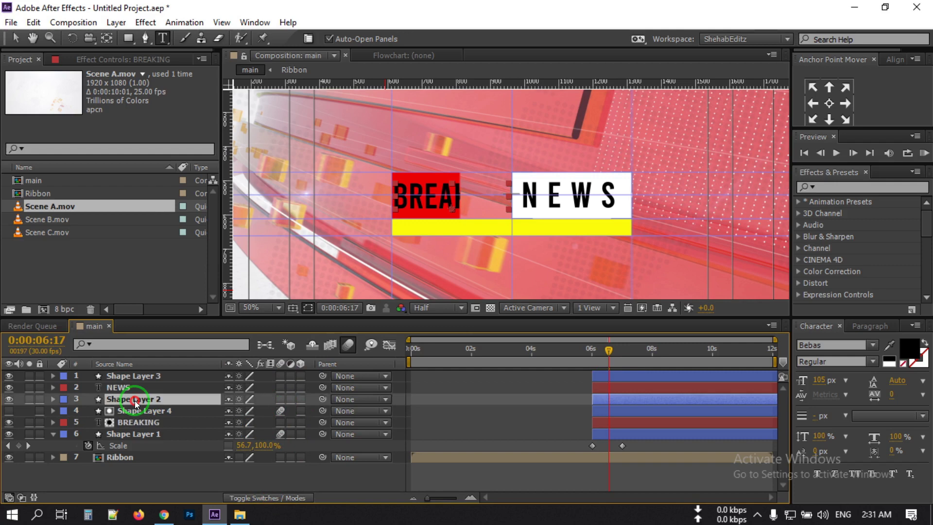
{"action": "left_click", "coordinate": [280, 399]}
{"action": "left_click", "coordinate": [280, 375]}
{"action": "left_click_drag", "start_coordinate": [608, 354], "coordinate": [601, 358]}
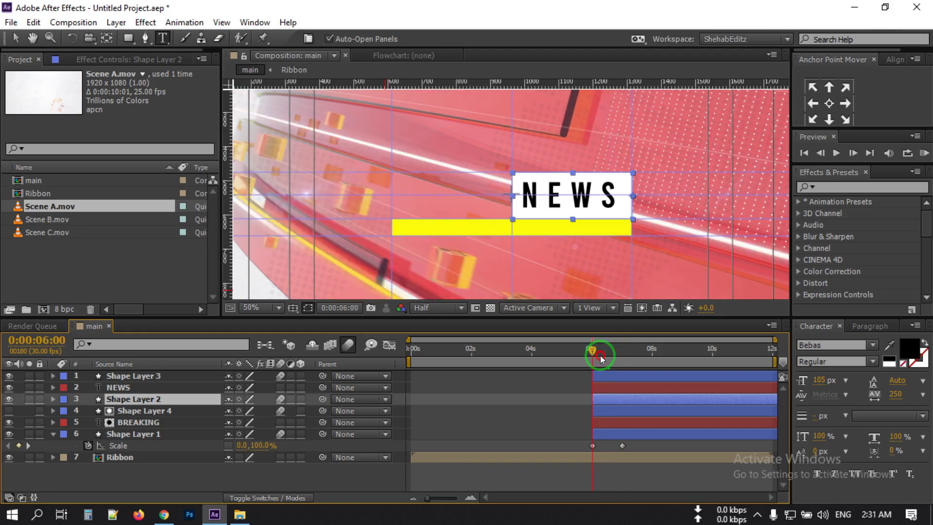
Apply Easy Ease to Shape Layer 1's two Scale keyframes
{"action": "left_click", "coordinate": [140, 437]}
{"action": "left_click_drag", "start_coordinate": [638, 445], "coordinate": [592, 450]}
{"action": "right_click", "coordinate": [591, 447]}
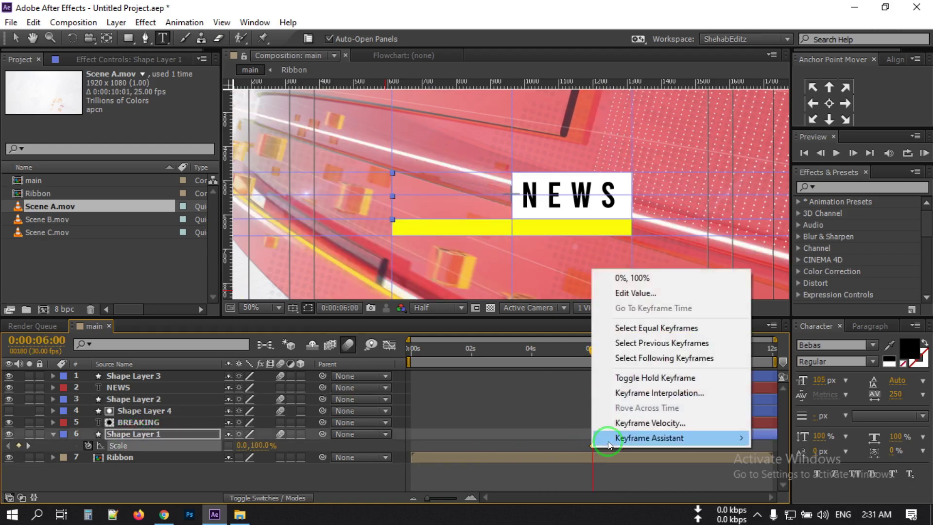
{"action": "mouse_move", "coordinate": [614, 441]}
{"action": "left_click", "coordinate": [406, 350]}
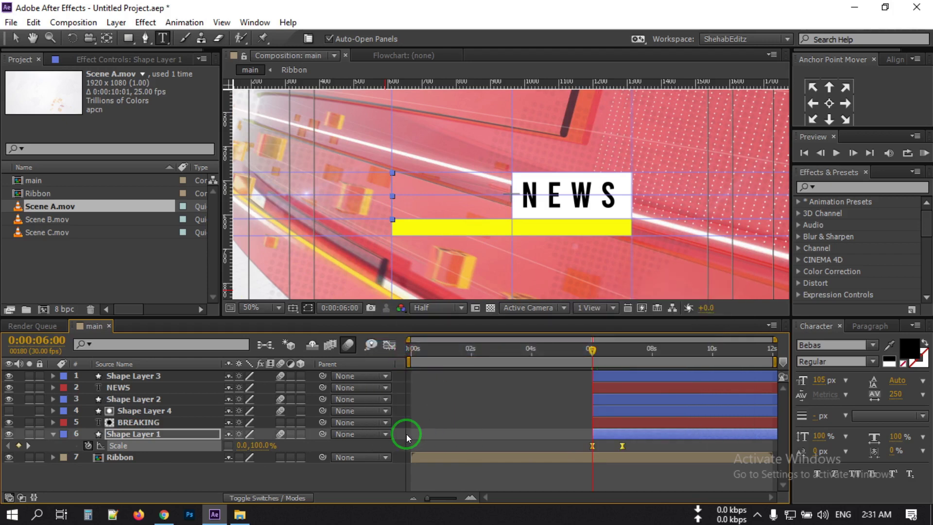
Apply Easy Ease to Shape Layer 4's two Scale keyframes
{"action": "left_click", "coordinate": [149, 414]}
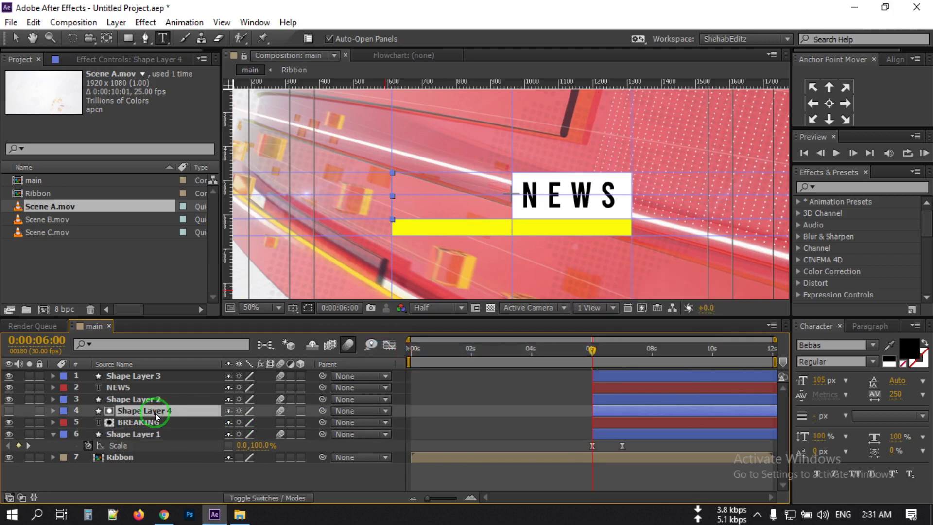
{"action": "left_click", "coordinate": [673, 413]}
{"action": "key", "text": "u"}
{"action": "left_click_drag", "start_coordinate": [652, 423], "coordinate": [588, 428]}
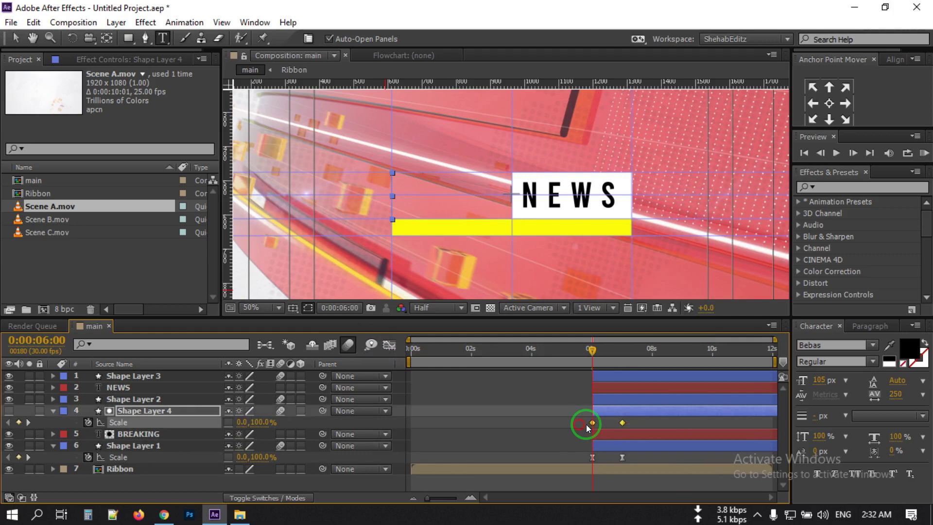
{"action": "right_click", "coordinate": [593, 425]}
{"action": "mouse_move", "coordinate": [606, 414]}
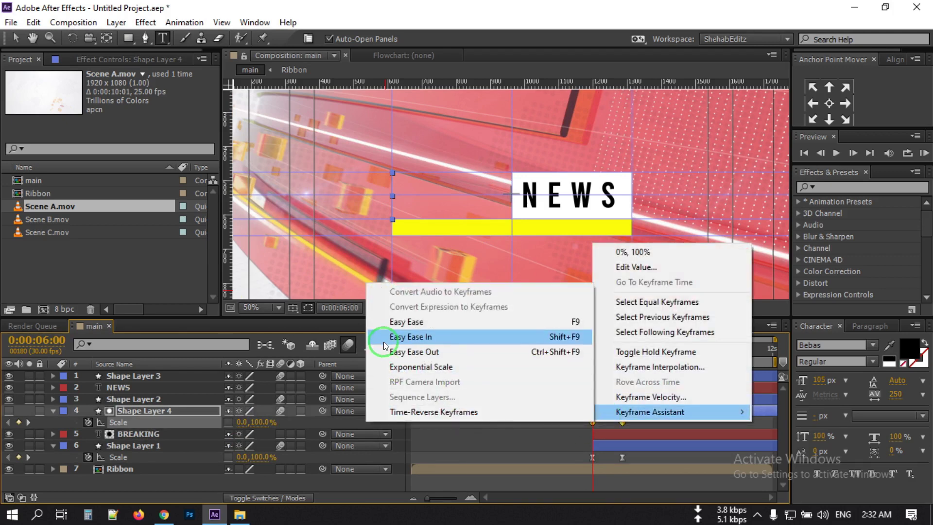
{"action": "left_click", "coordinate": [404, 329]}
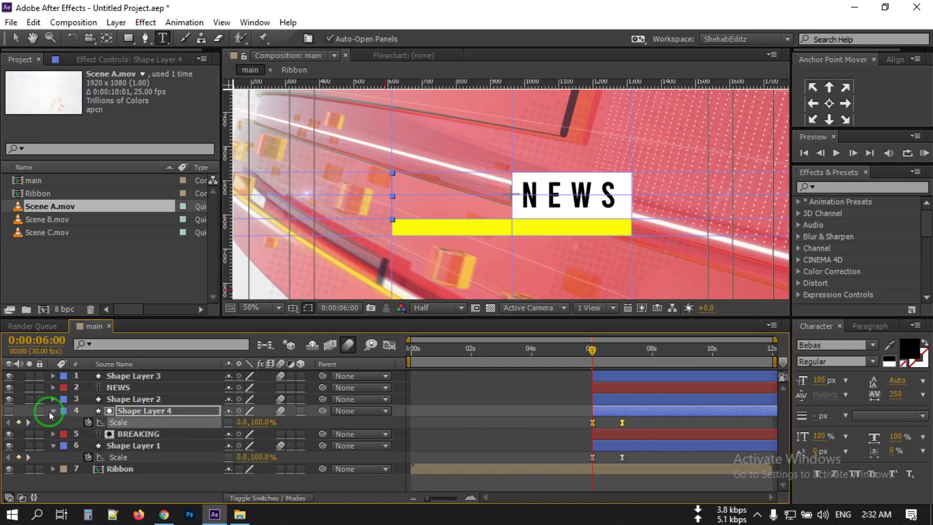
{"action": "left_click", "coordinate": [53, 412]}
{"action": "left_click_drag", "start_coordinate": [660, 447], "coordinate": [563, 454]}
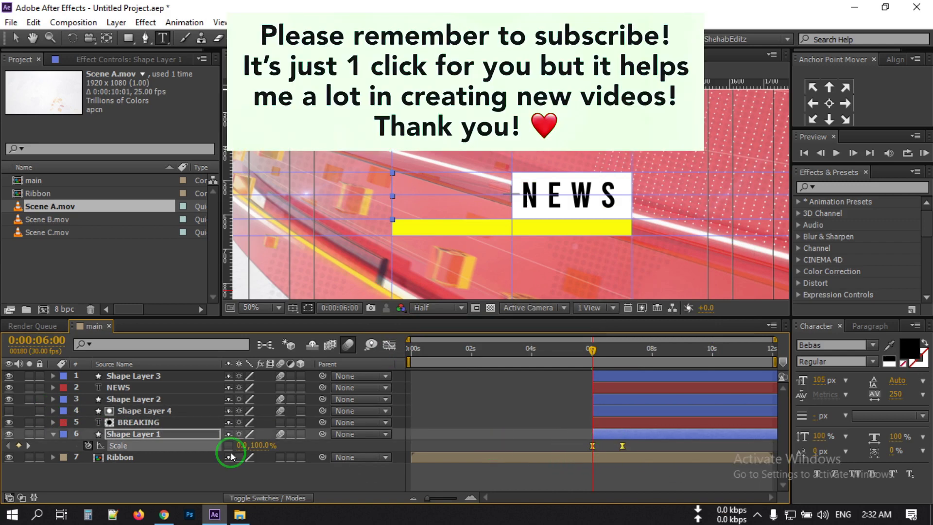
Paste the scale animation onto Shape Layer 2 and put its duplicate above NEWS
{"action": "left_click", "coordinate": [124, 398]}
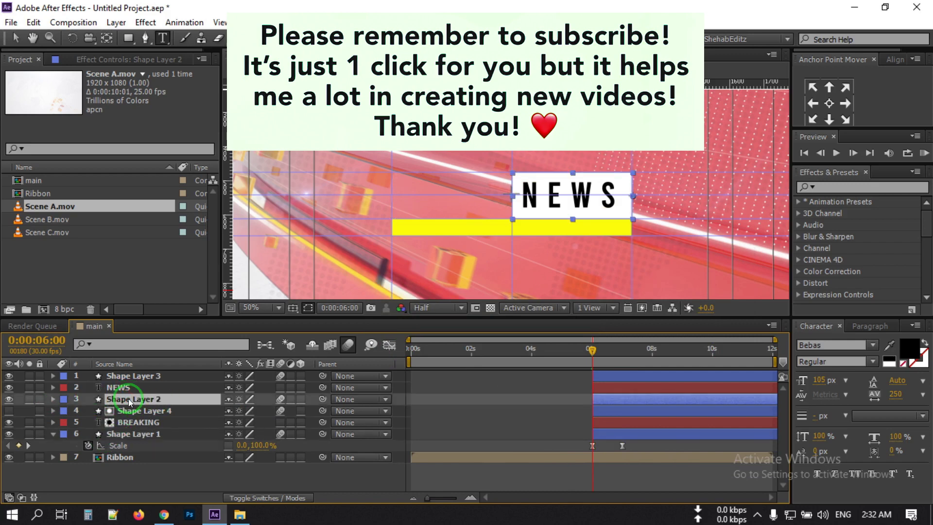
{"action": "key", "text": "ctrl+v"}
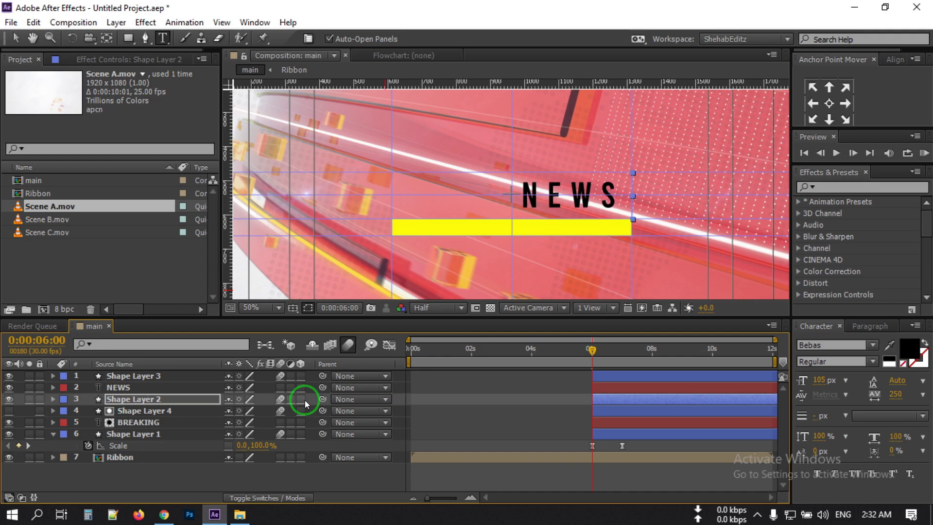
{"action": "left_click", "coordinate": [126, 400]}
{"action": "key", "text": "ctrl+d"}
{"action": "left_click_drag", "start_coordinate": [126, 399], "coordinate": [125, 389]}
Set NEWS's track matte to Alpha Matte 'Shape Layer 5' and preview to 7:00
{"action": "left_click", "coordinate": [125, 400]}
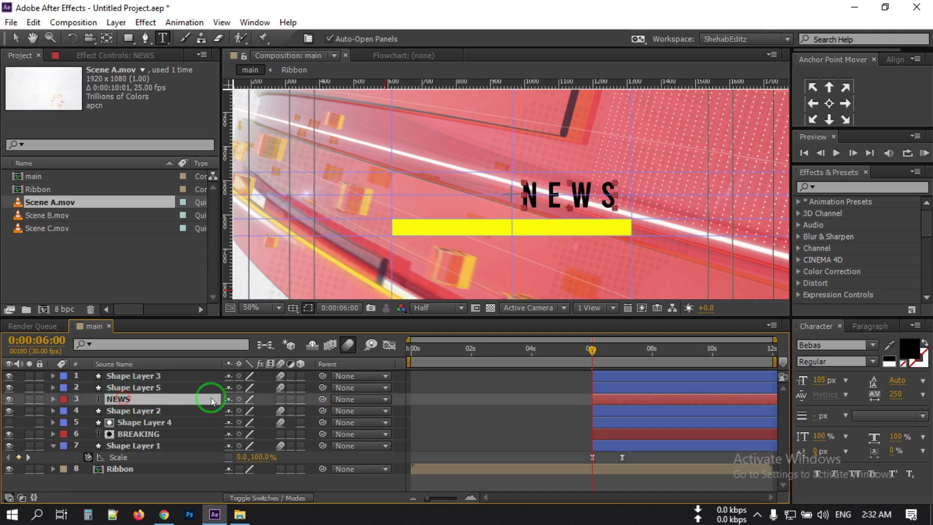
{"action": "left_click", "coordinate": [260, 495]}
{"action": "left_click", "coordinate": [300, 399]}
{"action": "left_click", "coordinate": [321, 435]}
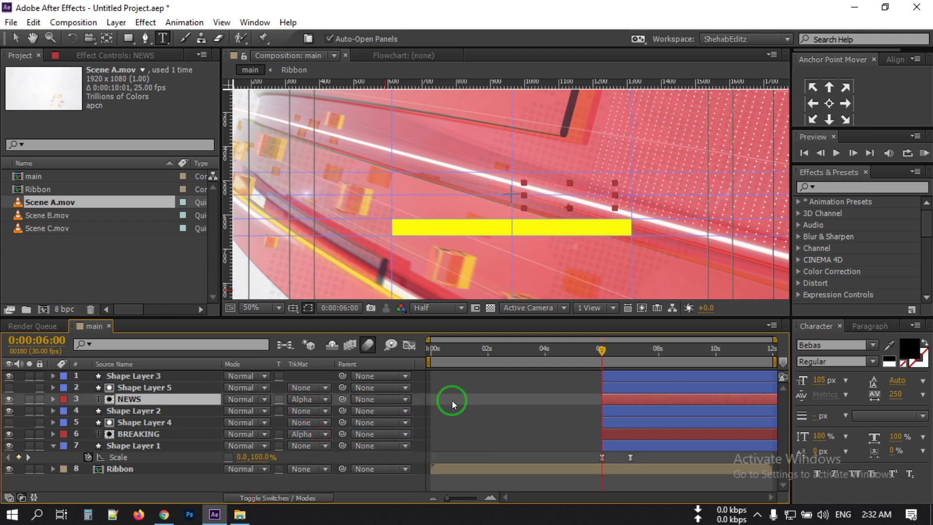
{"action": "left_click_drag", "start_coordinate": [607, 349], "coordinate": [629, 357]}
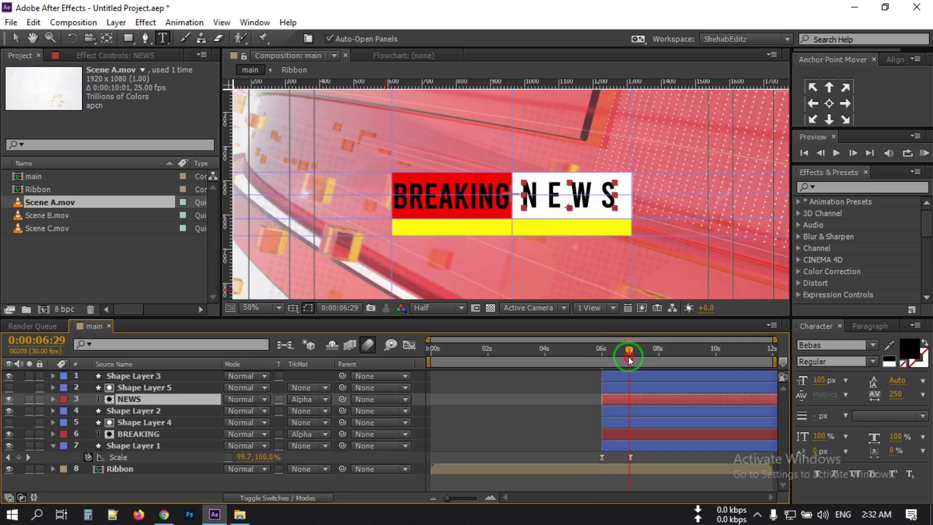
{"action": "left_click", "coordinate": [521, 229]}
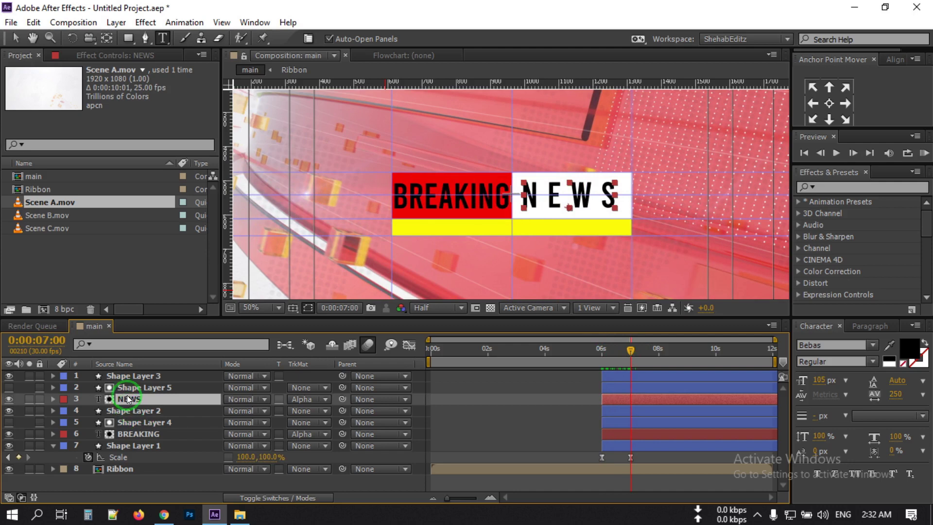
Add a new text layer reading WORLD BREAKING NEWS
{"action": "left_click", "coordinate": [127, 376]}
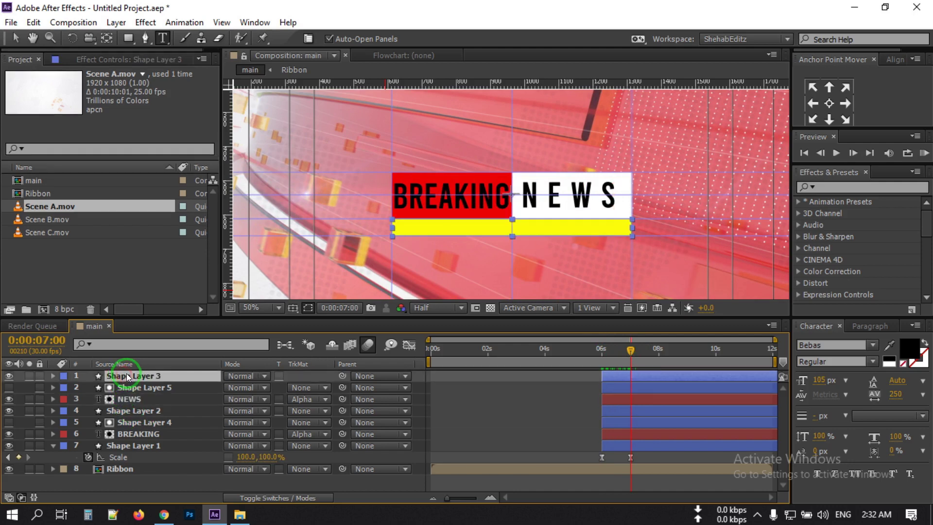
{"action": "left_click", "coordinate": [117, 478]}
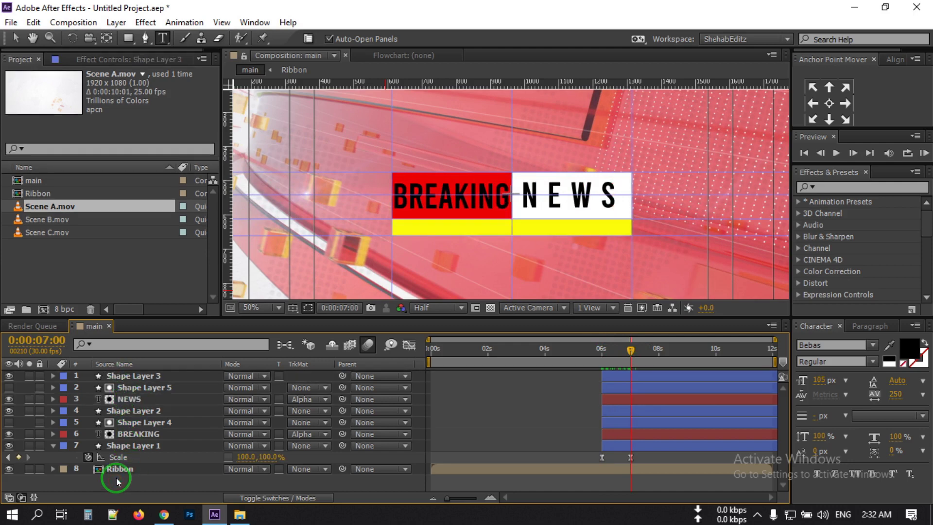
{"action": "right_click", "coordinate": [116, 477]}
{"action": "mouse_move", "coordinate": [158, 334]}
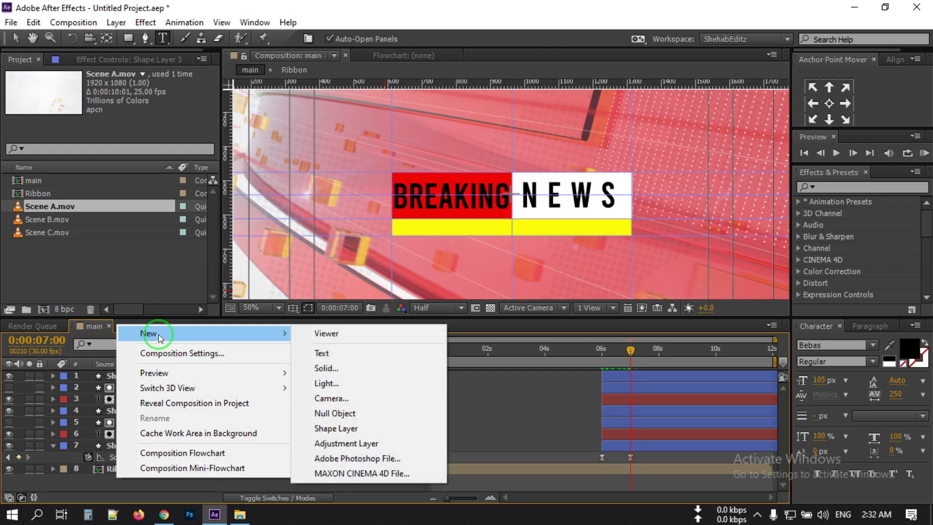
{"action": "left_click", "coordinate": [354, 353]}
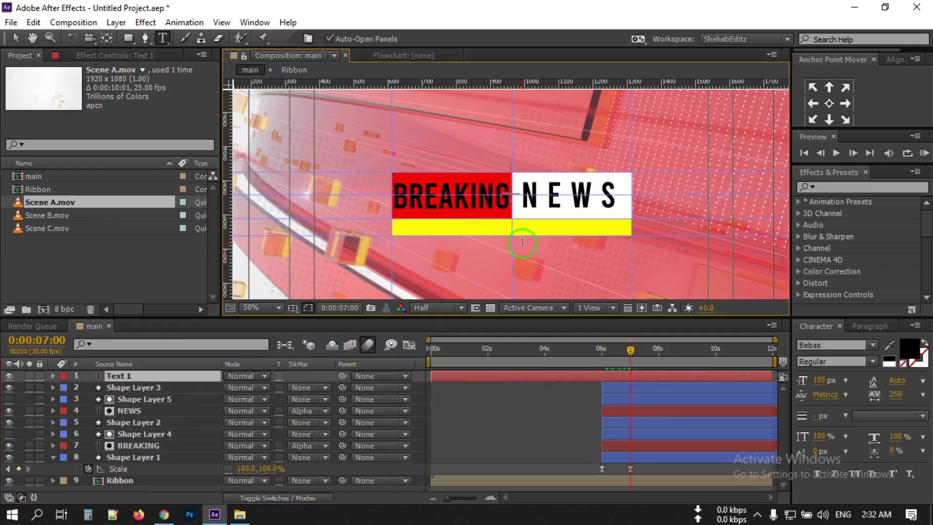
{"action": "type", "text": "WORLD BREAKING NEWS"}
Size the text to 44 px with 385 tracking and centre it on the yellow bar
{"action": "left_click_drag", "start_coordinate": [806, 377], "coordinate": [785, 379]}
{"action": "mouse_move", "coordinate": [554, 254]}
{"action": "left_mouse_down"}
{"action": "mouse_move", "coordinate": [553, 281]}
{"action": "mouse_move", "coordinate": [546, 265]}
{"action": "left_mouse_up"}
{"action": "left_click_drag", "start_coordinate": [896, 394], "coordinate": [808, 381]}
{"action": "left_click", "coordinate": [15, 39]}
{"action": "key", "text": "period"}
{"action": "left_click_drag", "start_coordinate": [489, 225], "coordinate": [488, 207]}
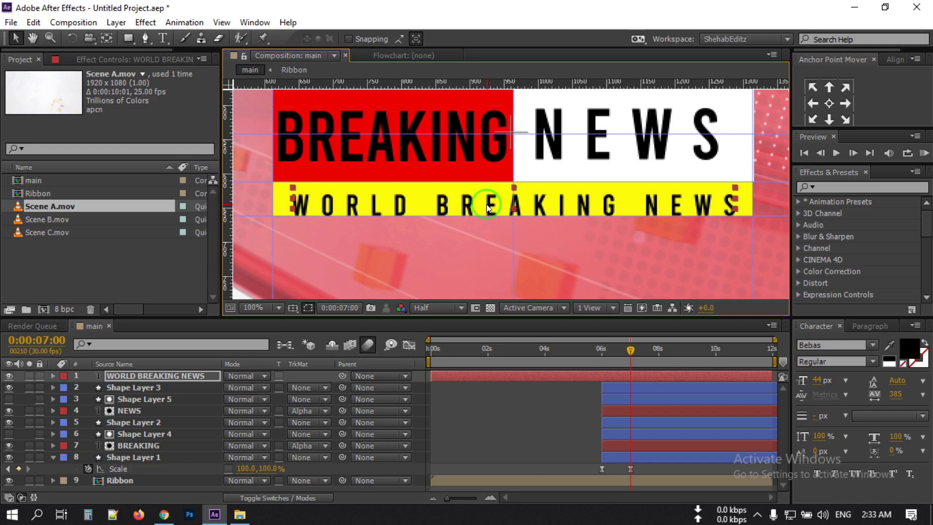
{"action": "key", "text": "shift+Up"}
{"action": "key", "text": "Down"}
{"action": "key", "text": "Down"}
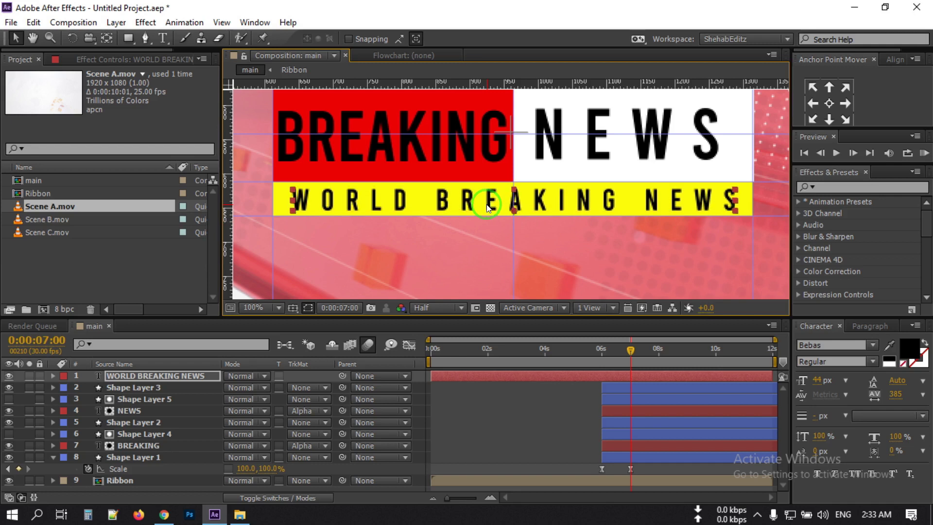
{"action": "left_click", "coordinate": [257, 307]}
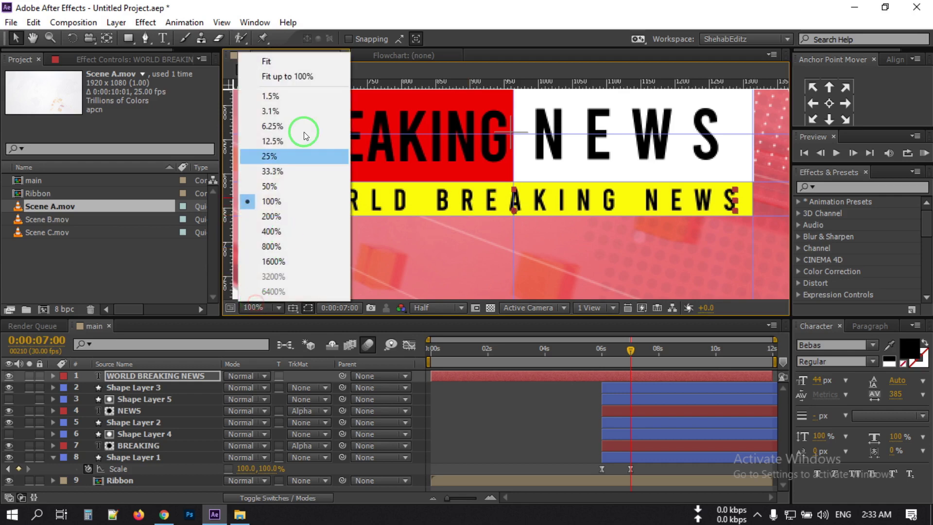
Fit the composition in the viewer and select Shape Layer 3
{"action": "left_click", "coordinate": [301, 72]}
{"action": "left_click", "coordinate": [112, 382]}
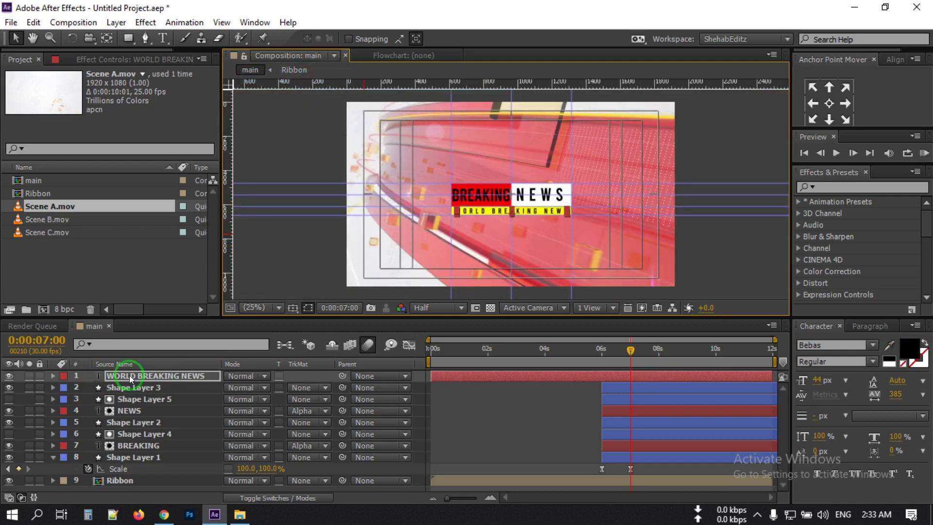
{"action": "left_click", "coordinate": [130, 378]}
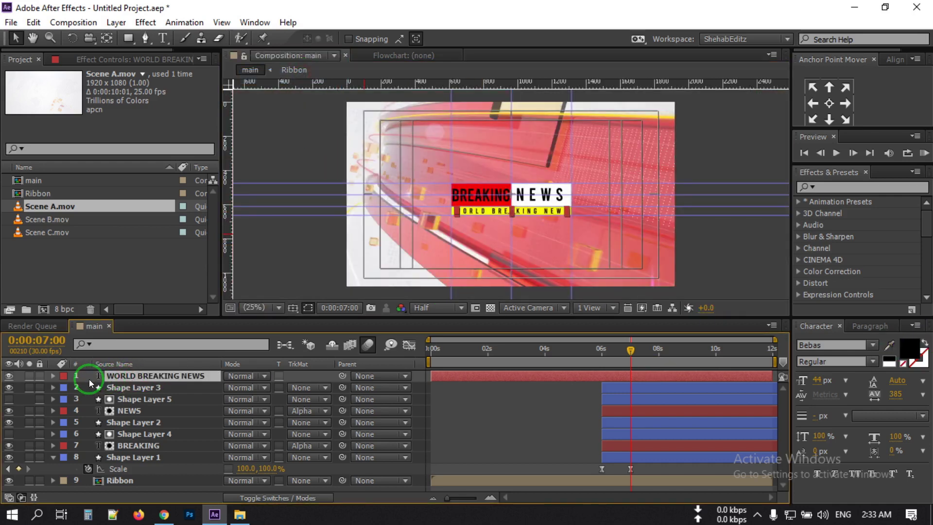
{"action": "left_click", "coordinate": [130, 388]}
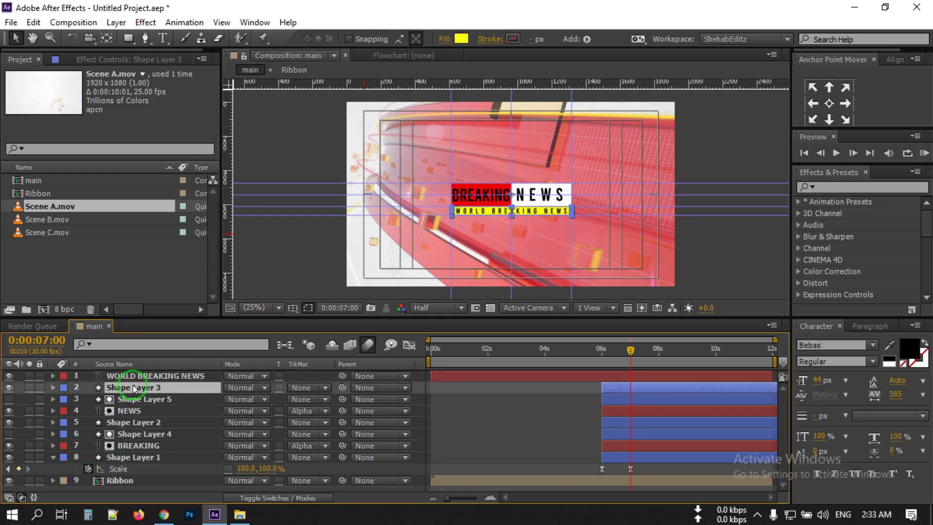
{"action": "left_click", "coordinate": [116, 384]}
{"action": "left_click", "coordinate": [183, 391]}
{"action": "left_click", "coordinate": [187, 387]}
{"action": "left_click", "coordinate": [496, 382]}
Start keyframing Shape Layer 3's Scale at 7:00 with width and height unlinked
{"action": "key", "text": "s"}
{"action": "left_click", "coordinate": [207, 412]}
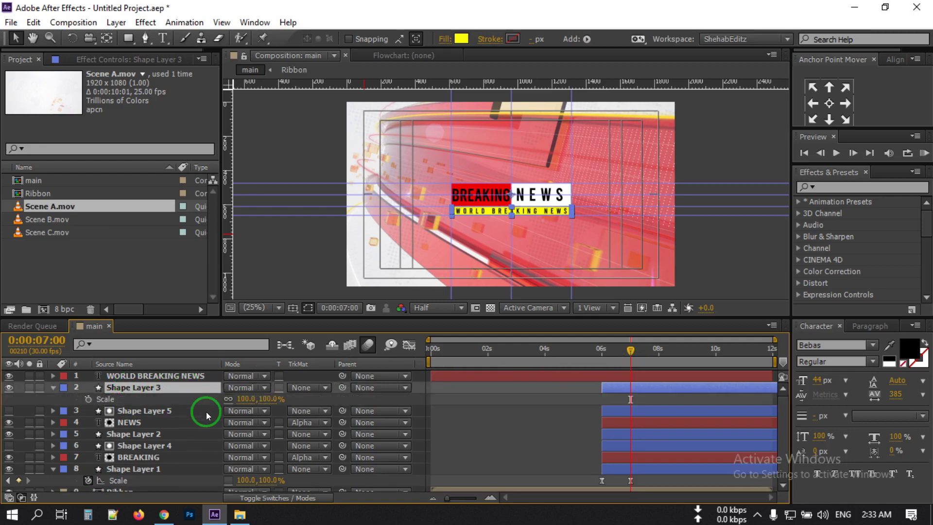
{"action": "left_click", "coordinate": [88, 399]}
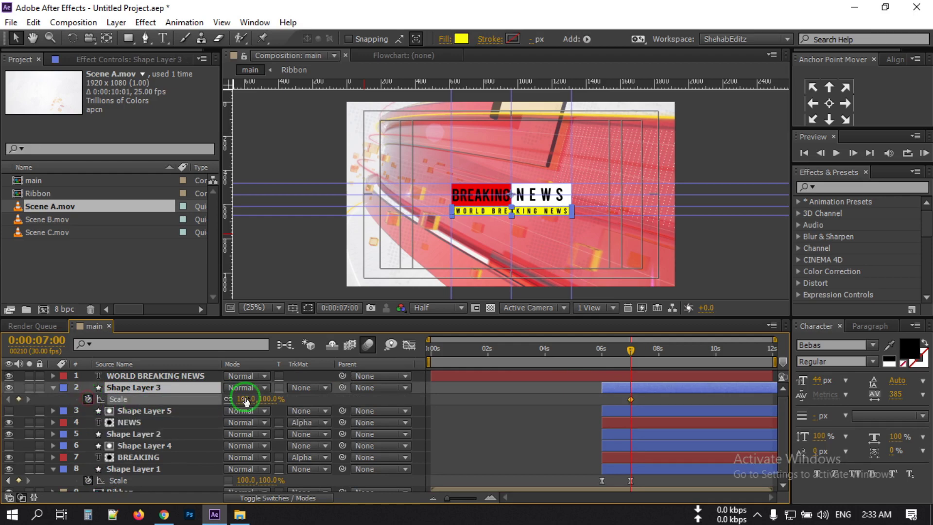
{"action": "left_click", "coordinate": [228, 399]}
{"action": "left_click", "coordinate": [568, 392]}
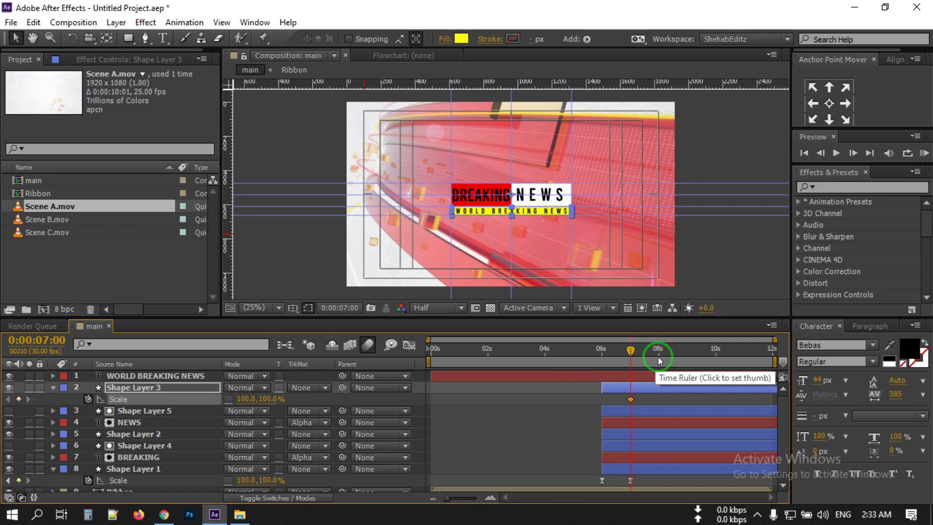
Add a second Scale keyframe at 7:17 and set the 7:00 vertical scale to 0%
{"action": "left_click", "coordinate": [645, 358]}
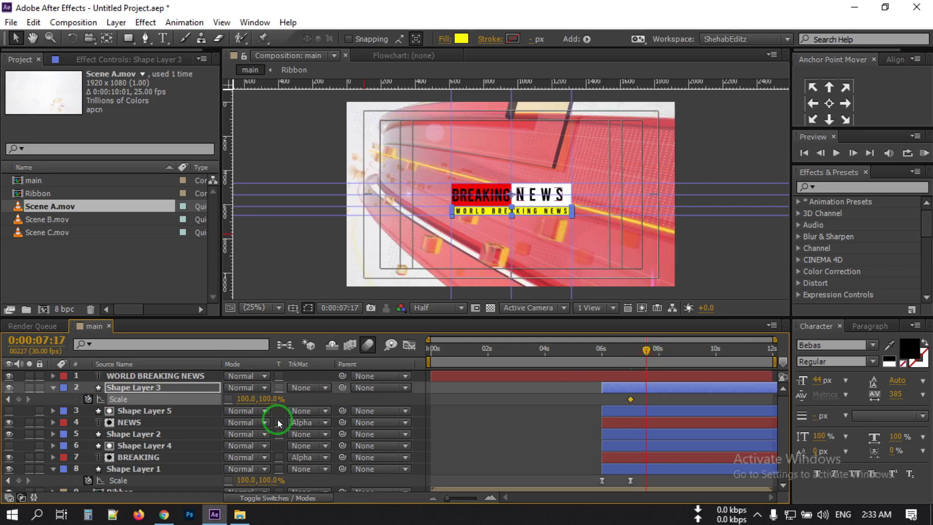
{"action": "left_click_drag", "start_coordinate": [269, 400], "coordinate": [250, 399]}
{"action": "left_click", "coordinate": [829, 87]}
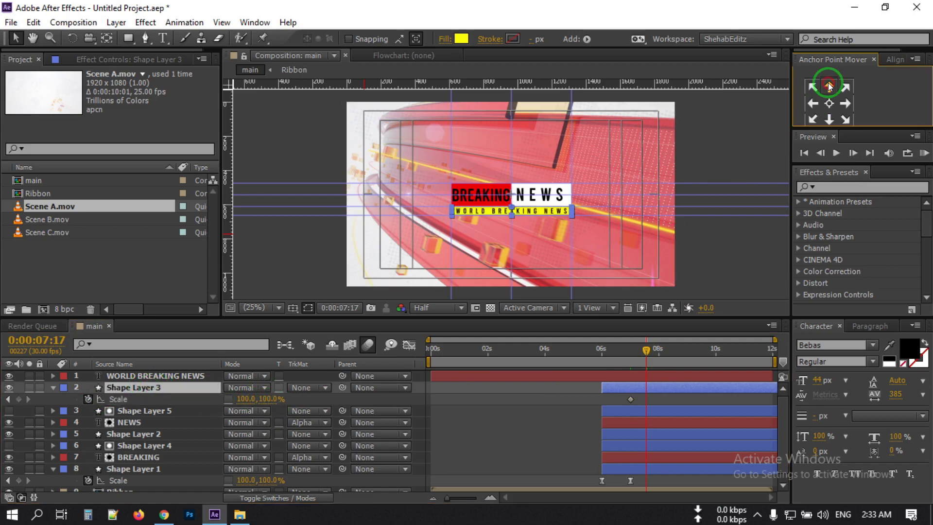
{"action": "left_click", "coordinate": [249, 398]}
{"action": "left_click", "coordinate": [631, 399]}
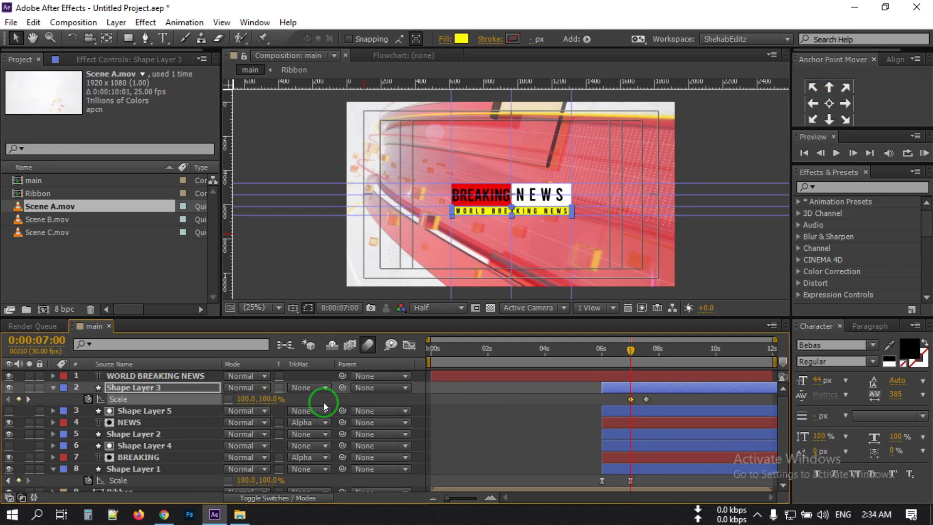
{"action": "left_click", "coordinate": [271, 404]}
{"action": "type", "text": "0"}
Set the vertical scale to 100% at 7:17 and duplicate Shape Layer 3
{"action": "left_click_drag", "start_coordinate": [631, 358], "coordinate": [647, 359]}
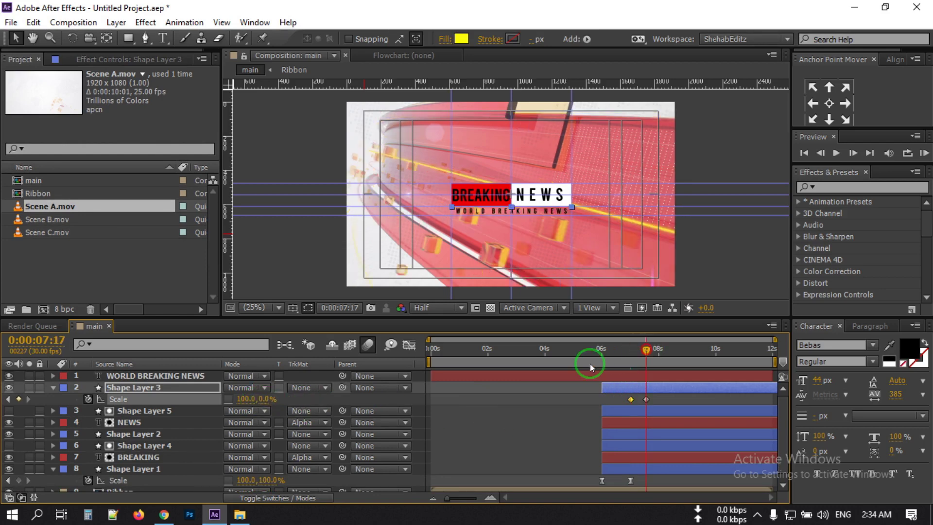
{"action": "left_click", "coordinate": [263, 399]}
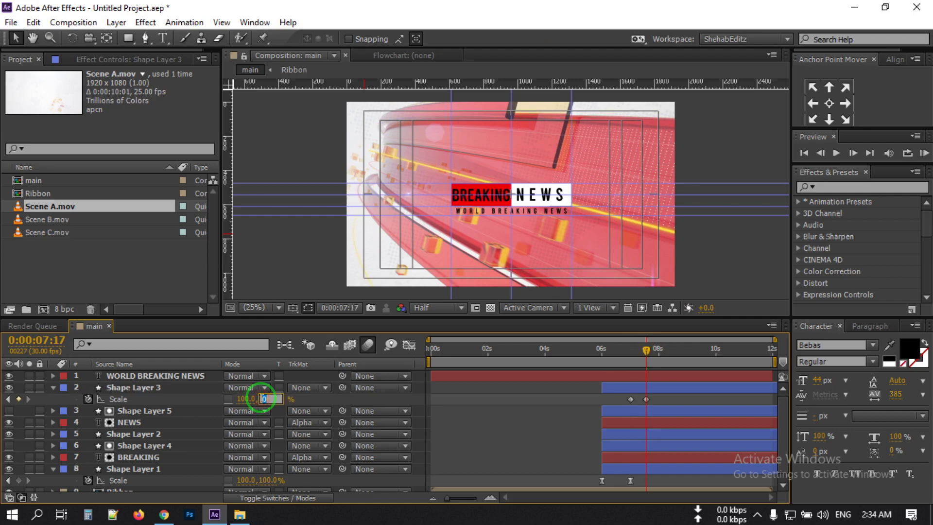
{"action": "type", "text": "100"}
{"action": "key", "text": "Return"}
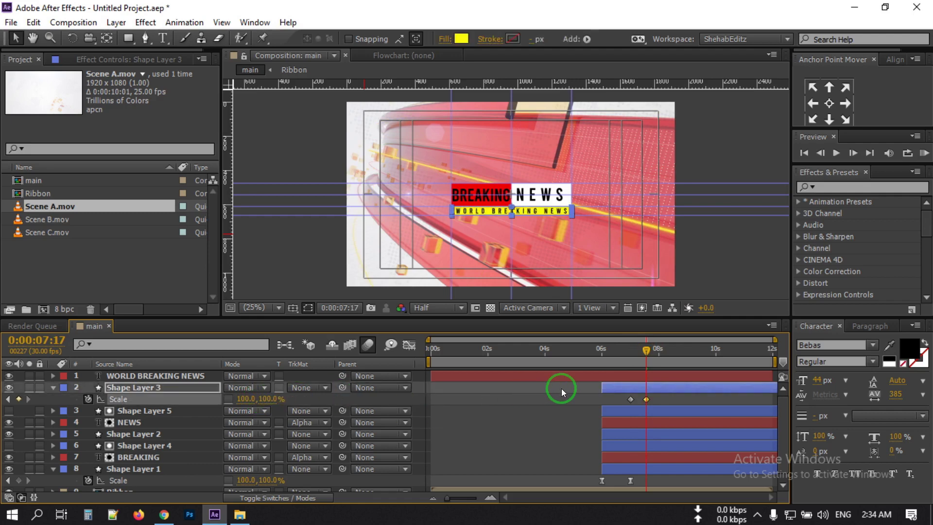
{"action": "left_click", "coordinate": [148, 385]}
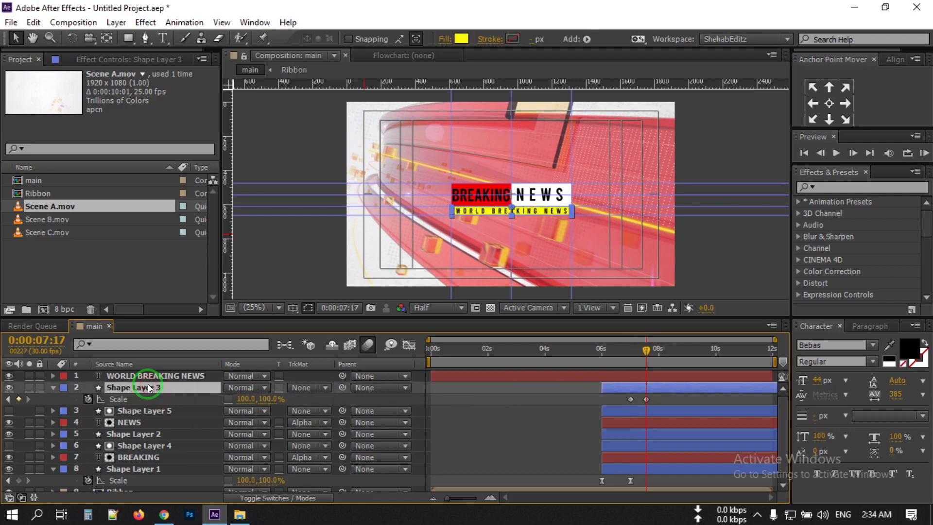
{"action": "key", "text": "ctrl+d"}
Move the Shape Layer 6 copy above WORLD BREAKING NEWS and use it as that layer's Alpha Matte
{"action": "left_click_drag", "start_coordinate": [146, 387], "coordinate": [148, 378]}
{"action": "left_click", "coordinate": [140, 387]}
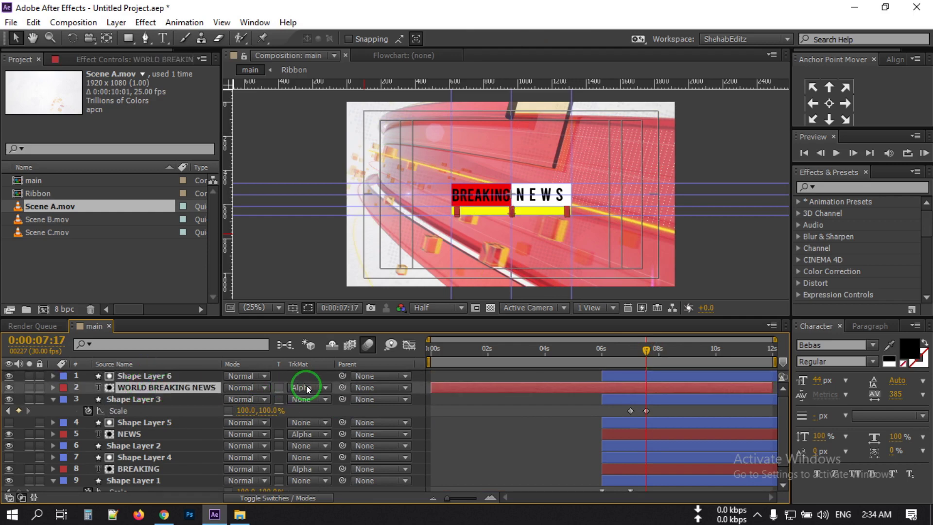
{"action": "left_click", "coordinate": [302, 388]}
{"action": "left_click", "coordinate": [311, 421]}
Apply Easy Ease to Shape Layer 3's Scale keyframes
{"action": "left_click", "coordinate": [648, 361]}
{"action": "left_click", "coordinate": [8, 381]}
{"action": "left_click", "coordinate": [345, 271]}
{"action": "left_click_drag", "start_coordinate": [650, 355], "coordinate": [630, 358]}
{"action": "left_click", "coordinate": [631, 411]}
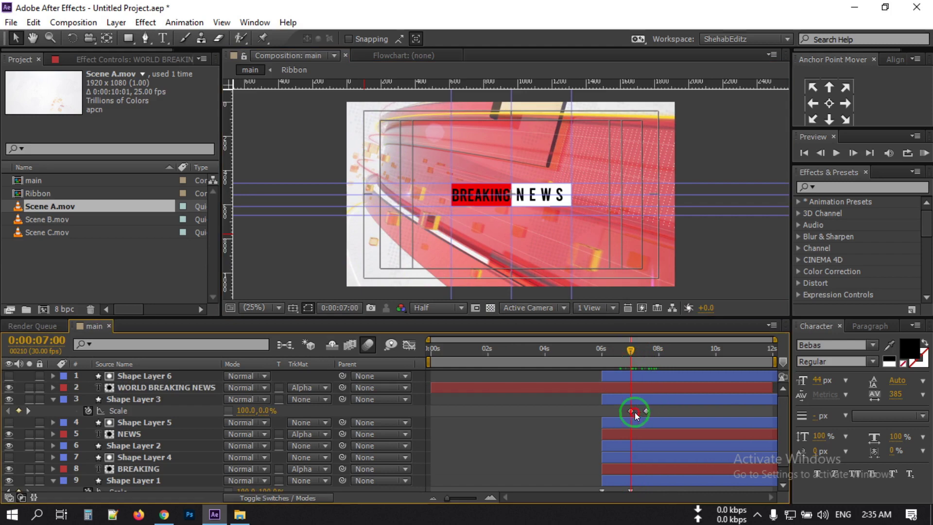
{"action": "right_click", "coordinate": [630, 410]}
{"action": "mouse_move", "coordinate": [657, 402]}
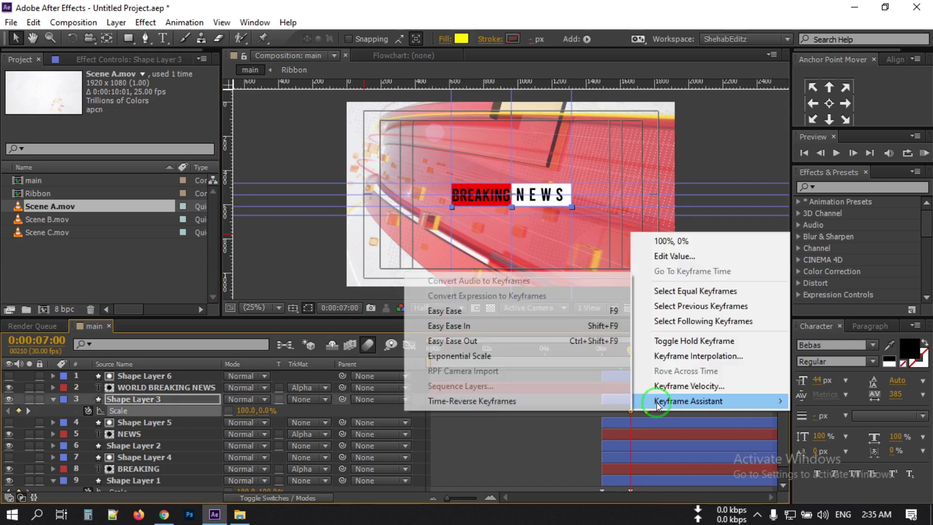
{"action": "left_click", "coordinate": [465, 309]}
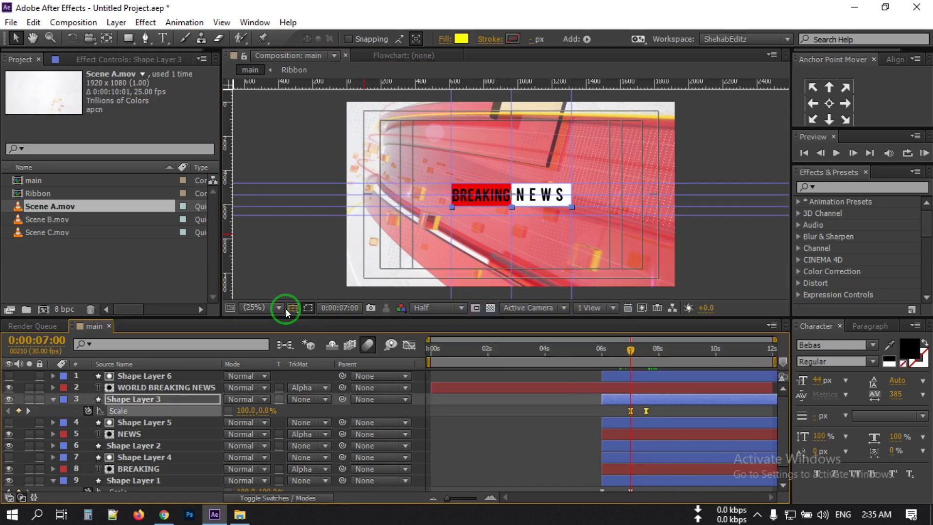
Hide Shape Layer 3's Scale property and scrub between 0:00:06:03 and 0:00:07:25 to check the reveal
{"action": "left_click", "coordinate": [254, 307]}
{"action": "left_click", "coordinate": [271, 75]}
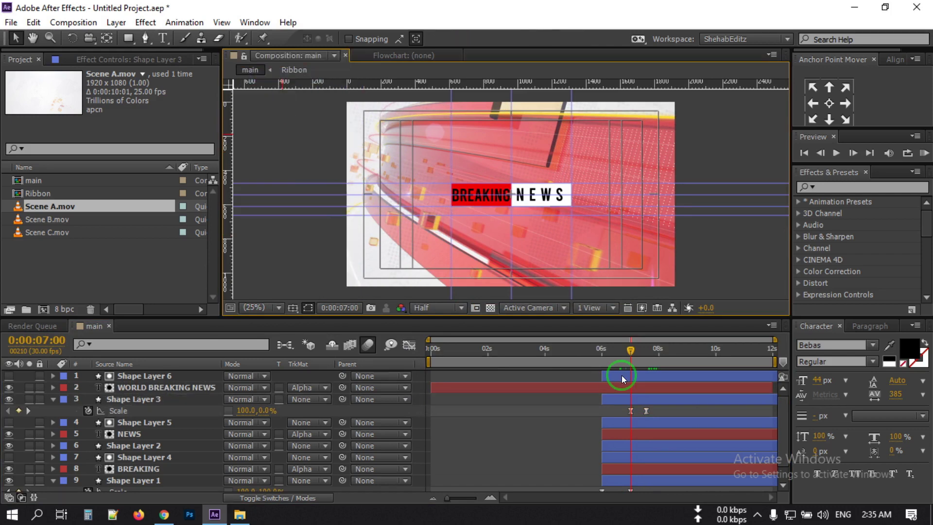
{"action": "left_click", "coordinate": [643, 350]}
{"action": "left_click", "coordinate": [362, 266]}
{"action": "left_click", "coordinate": [53, 398]}
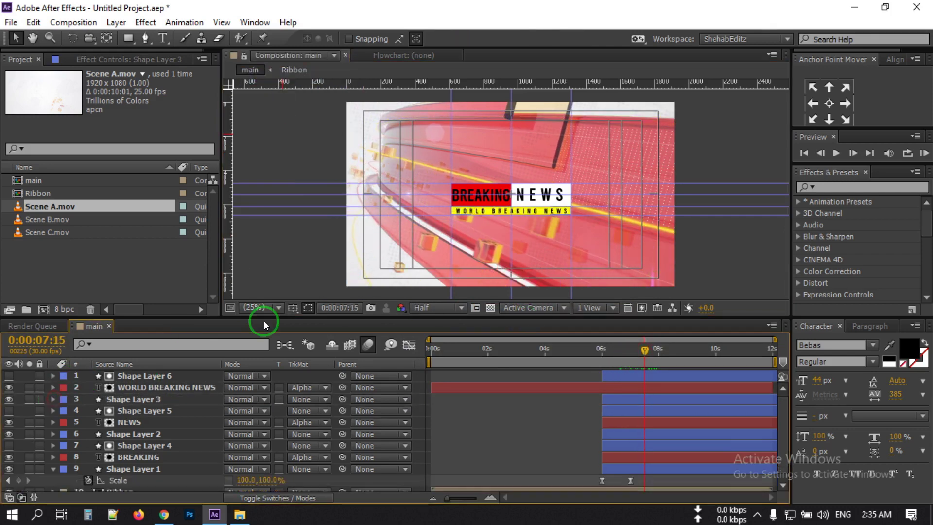
{"action": "left_click_drag", "start_coordinate": [638, 350], "coordinate": [628, 350]}
{"action": "left_click", "coordinate": [602, 362]}
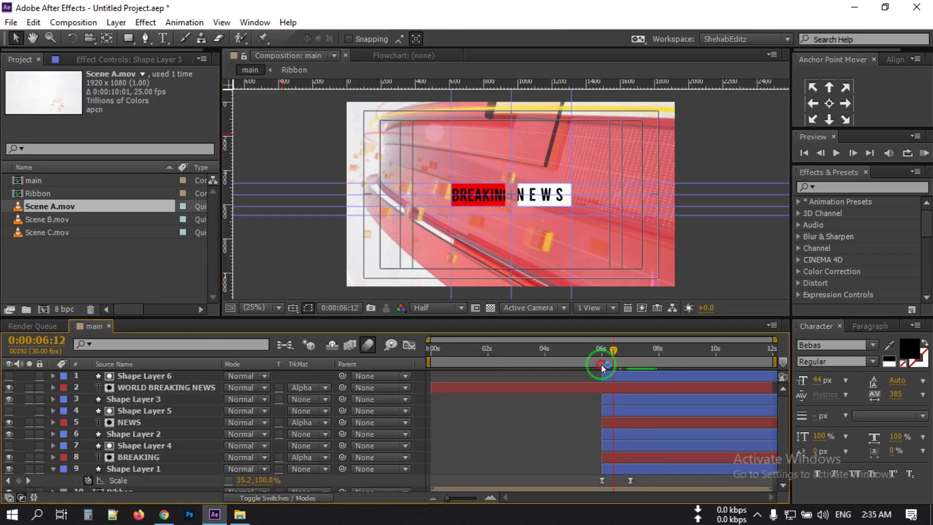
{"action": "left_click", "coordinate": [655, 349]}
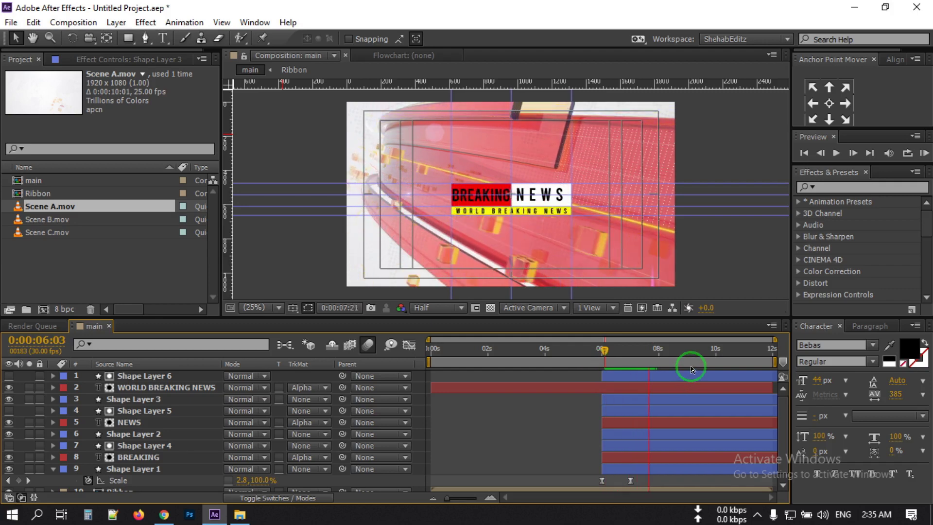
Select all the news layers from Shape Layer 6 down through Shape Layer 1
{"action": "left_click", "coordinate": [142, 376]}
{"action": "left_click", "coordinate": [150, 403]}
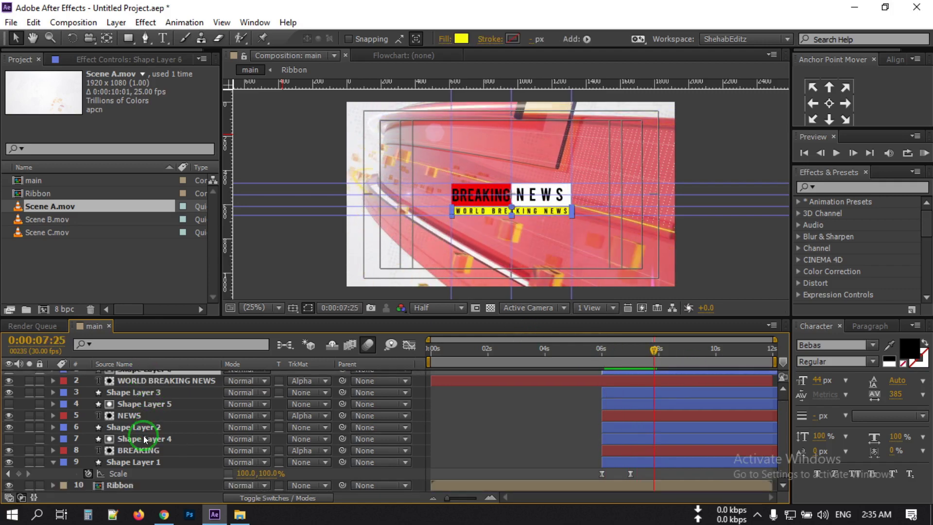
{"action": "left_click", "coordinate": [131, 467], "text": "shift"}
Pre-compose the selected banner layers into a new composition named 'Text Comp' with all attributes moved
{"action": "right_click", "coordinate": [133, 461]}
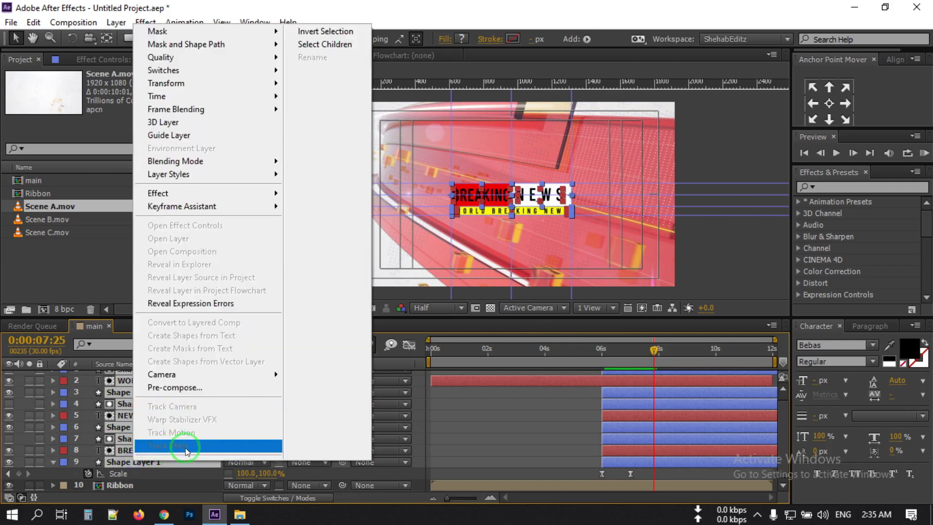
{"action": "left_click", "coordinate": [174, 388]}
{"action": "type", "text": "Text Comp"}
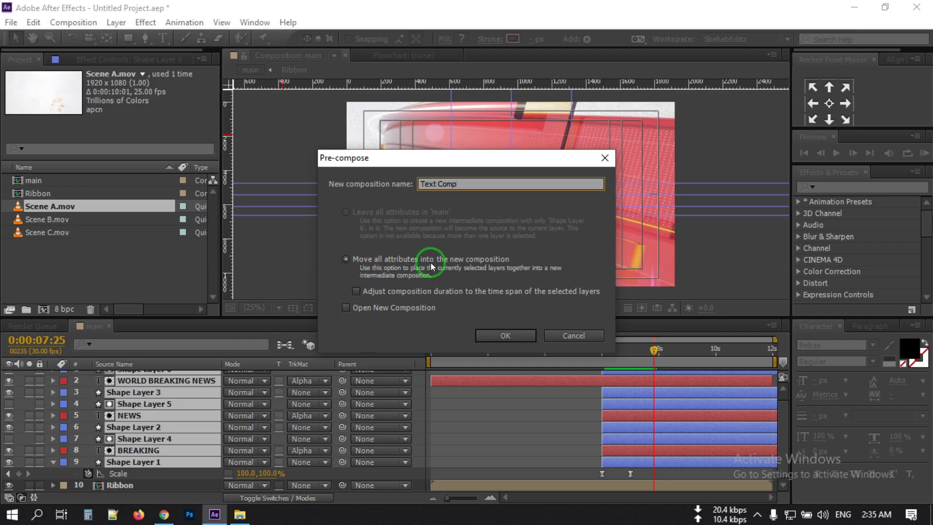
{"action": "left_click", "coordinate": [521, 329]}
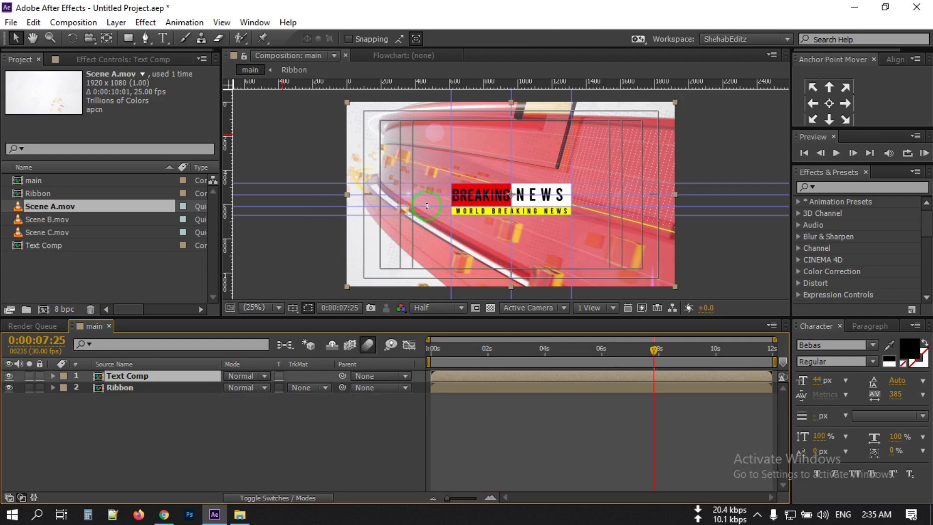
Nudge Text Comp slightly right and drag every ruler guide off the viewer at 25%
{"action": "key", "text": "period"}
{"action": "key", "text": "period"}
{"action": "left_click_drag", "start_coordinate": [446, 212], "coordinate": [440, 200]}
{"action": "left_click", "coordinate": [263, 307]}
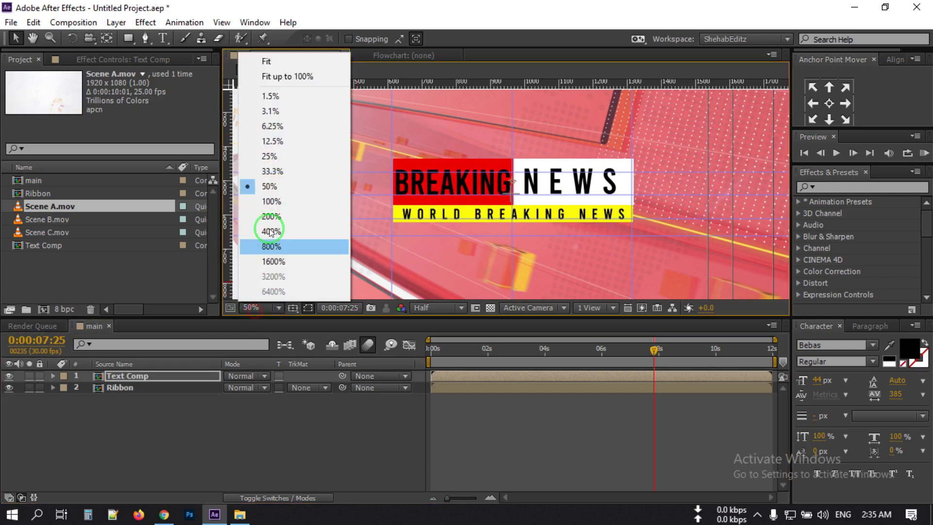
{"action": "left_click", "coordinate": [272, 160]}
{"action": "left_click_drag", "start_coordinate": [452, 160], "coordinate": [225, 152]}
{"action": "left_click_drag", "start_coordinate": [243, 195], "coordinate": [293, 68]}
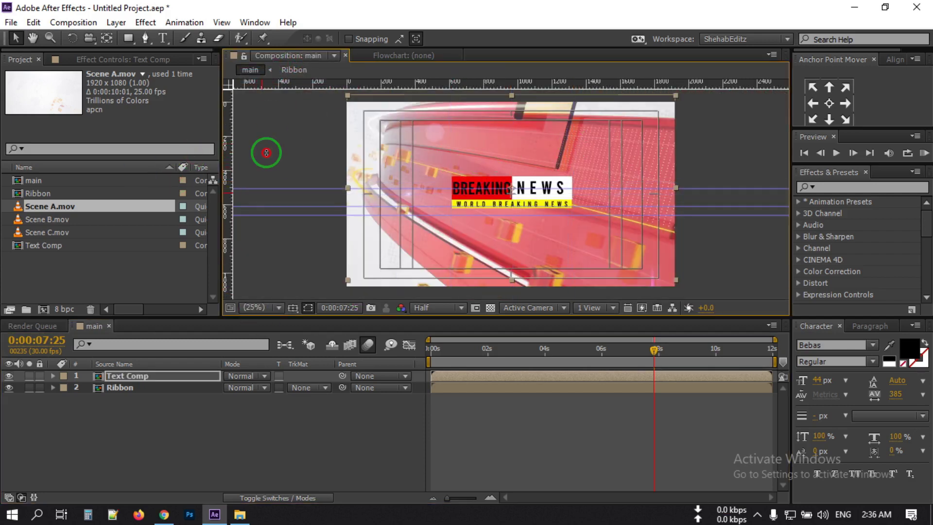
{"action": "left_click_drag", "start_coordinate": [270, 214], "coordinate": [226, 214]}
Preview the intro from the first frame, stopping at 0:00:07:25
{"action": "mouse_move", "coordinate": [636, 355]}
{"action": "left_mouse_down"}
{"action": "mouse_move", "coordinate": [611, 430]}
{"action": "mouse_move", "coordinate": [660, 358]}
{"action": "mouse_move", "coordinate": [631, 358]}
{"action": "left_mouse_up"}
{"action": "left_click_drag", "start_coordinate": [555, 372], "coordinate": [496, 417]}
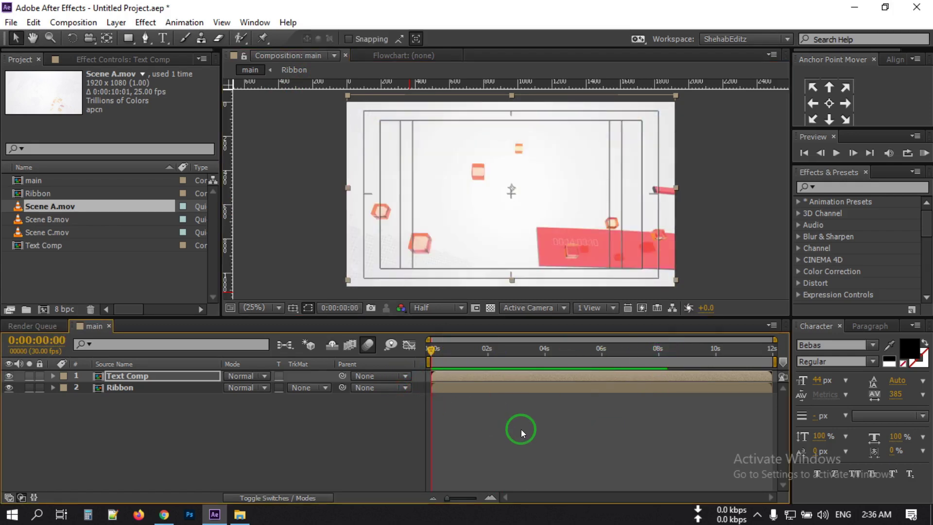
{"action": "left_click_drag", "start_coordinate": [640, 358], "coordinate": [427, 363]}
{"action": "key", "text": "space"}
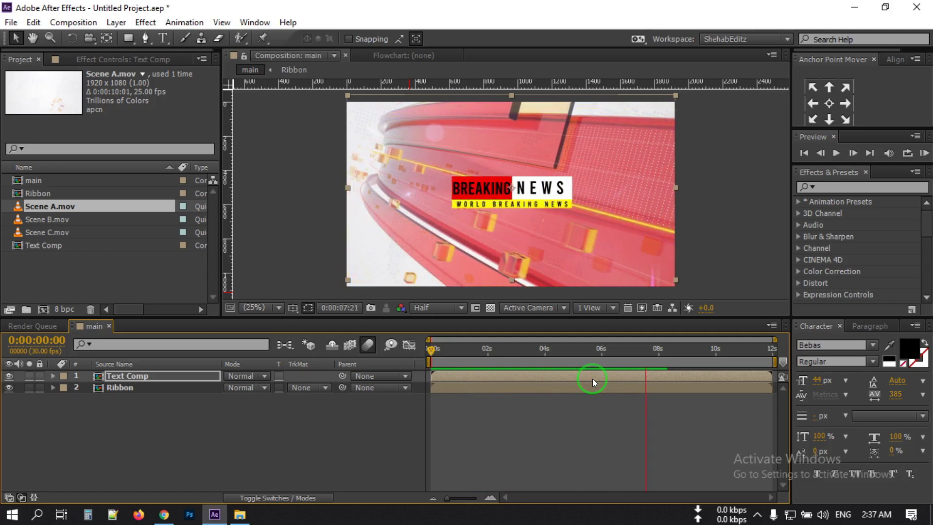
{"action": "key", "text": "space"}
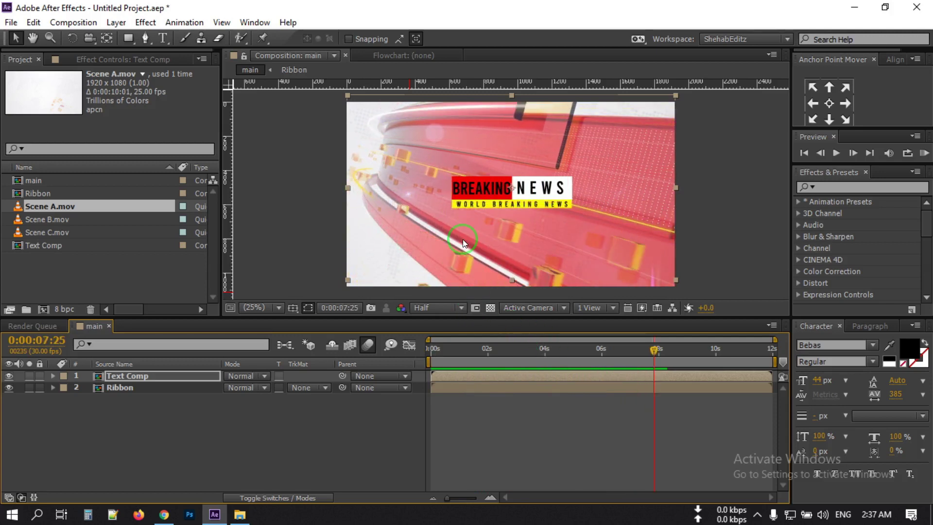